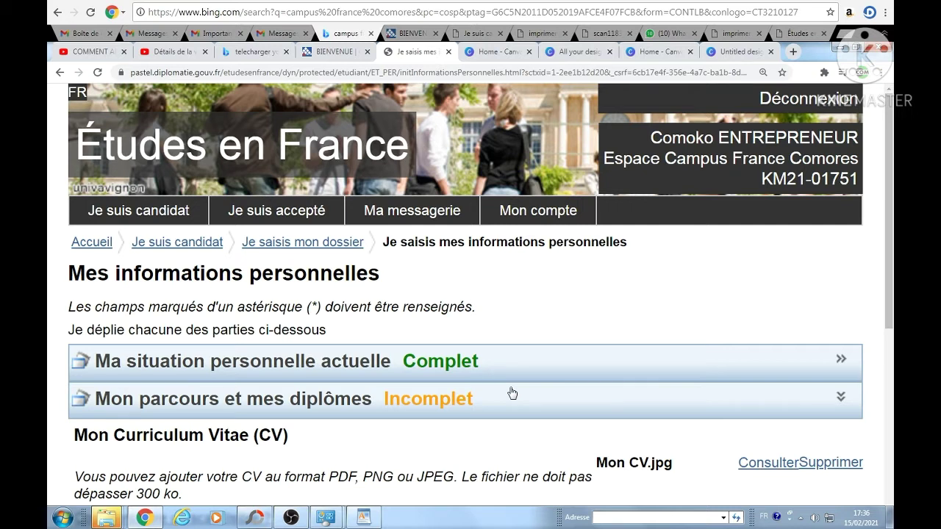
Step: Delete the existing CV and upload the file Mon CV from the CAMPUS FRANCE folder in Téléchargements
scroll(512, 394, "down", 3)
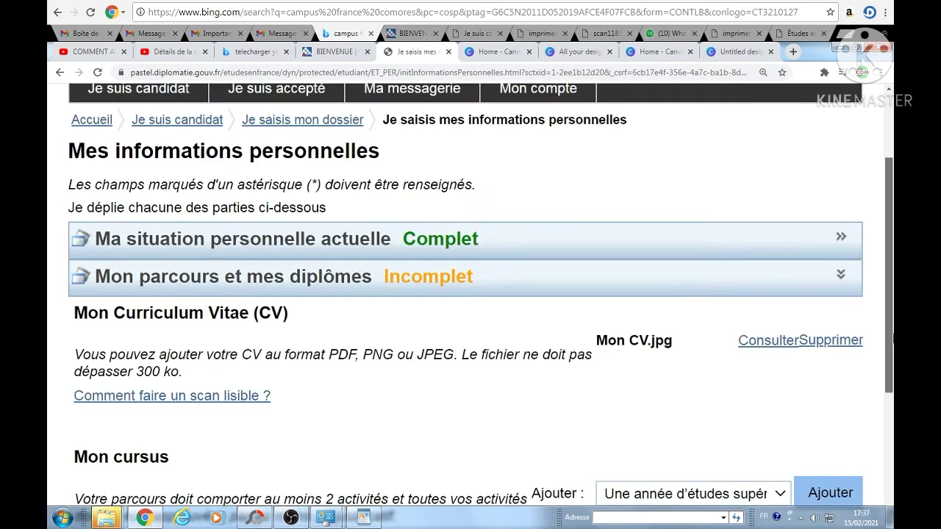
scroll(700, 291, "down", 1)
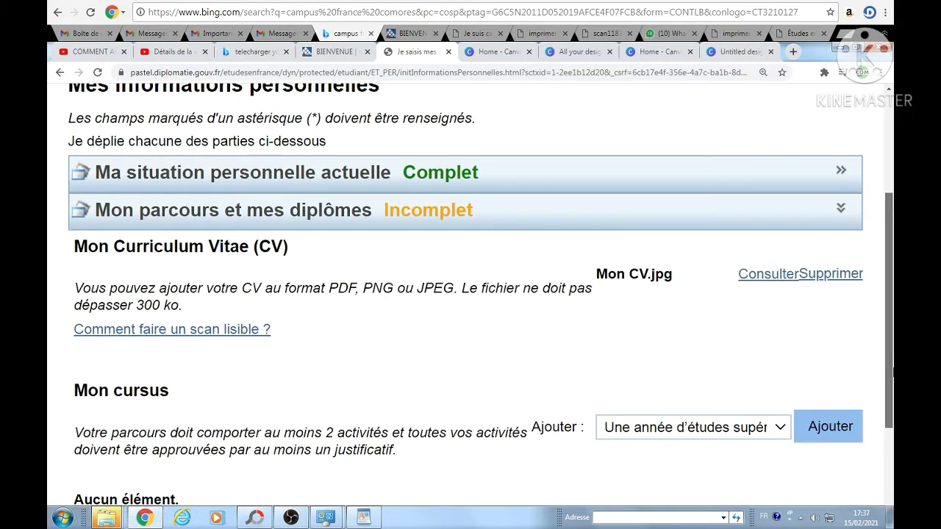
left_click(808, 276)
left_click(640, 319)
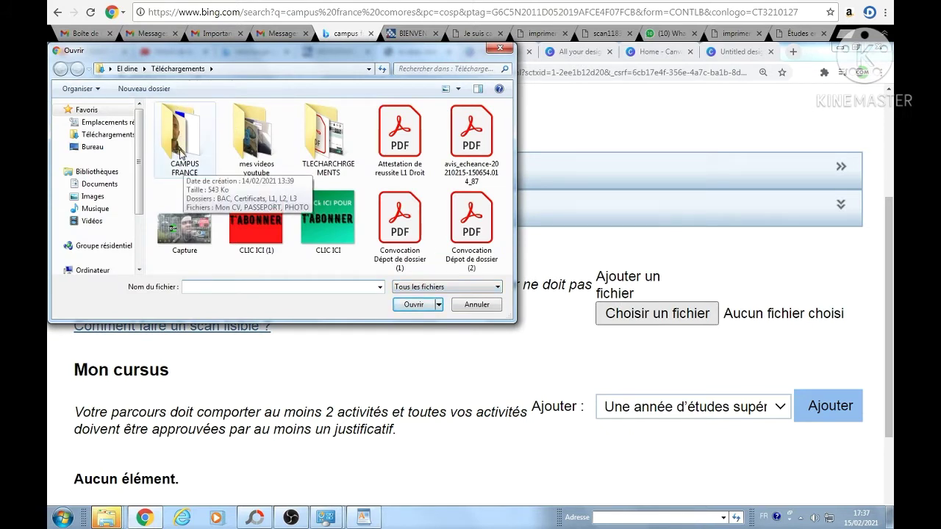
double_click(180, 147)
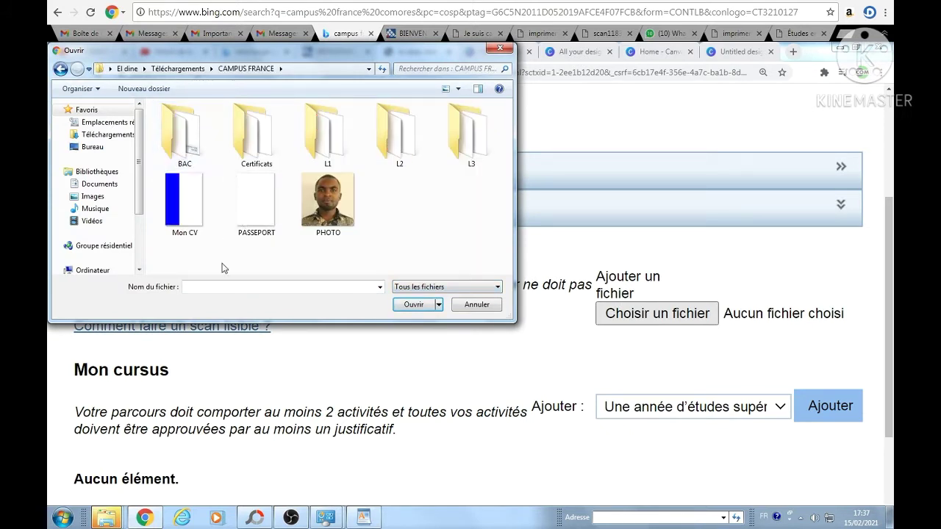
left_click(184, 205)
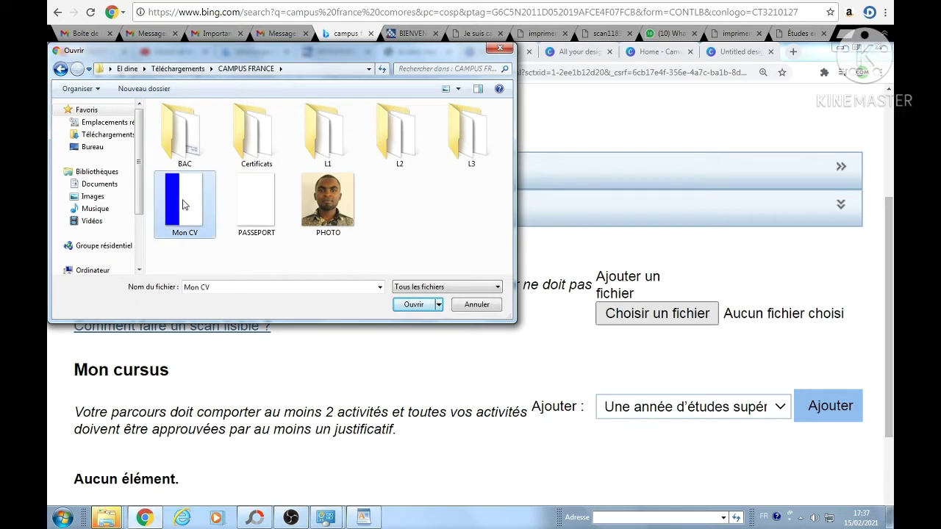
left_click(416, 304)
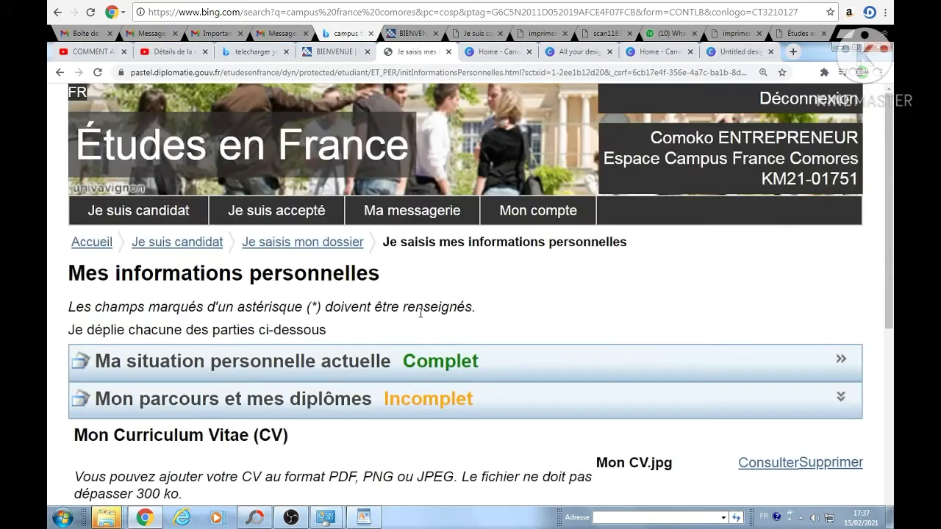
Step: Start a new "Un bac ou équivalent" entry in the Mon cursus section
left_click_drag(890, 214, 892, 369)
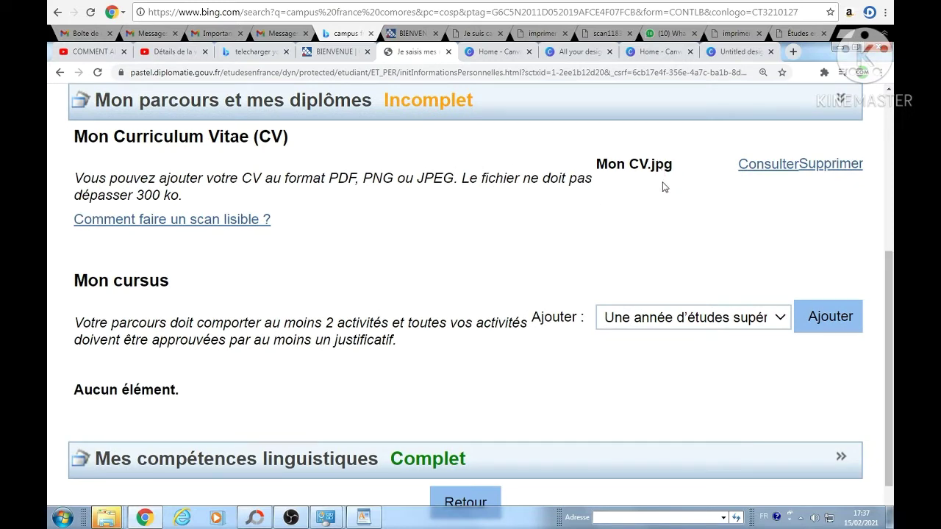
scroll(655, 372, "down", 1)
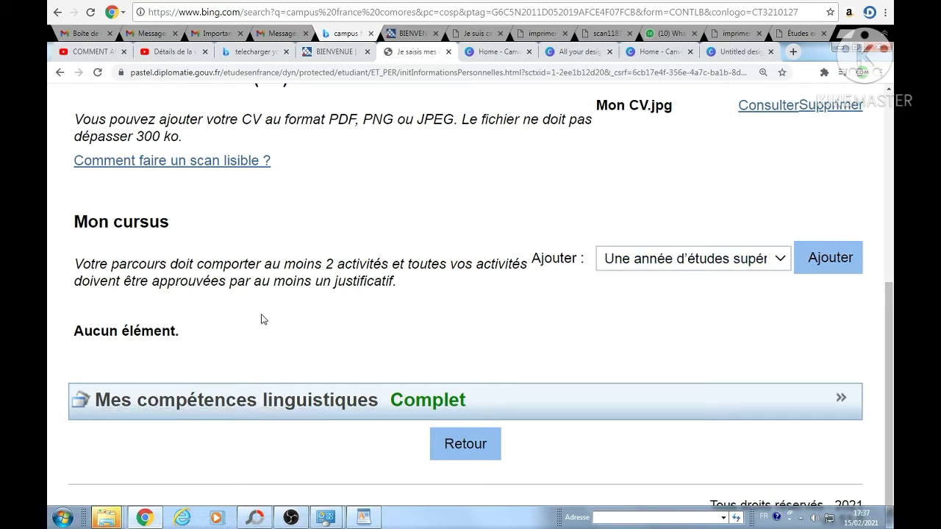
left_click(780, 266)
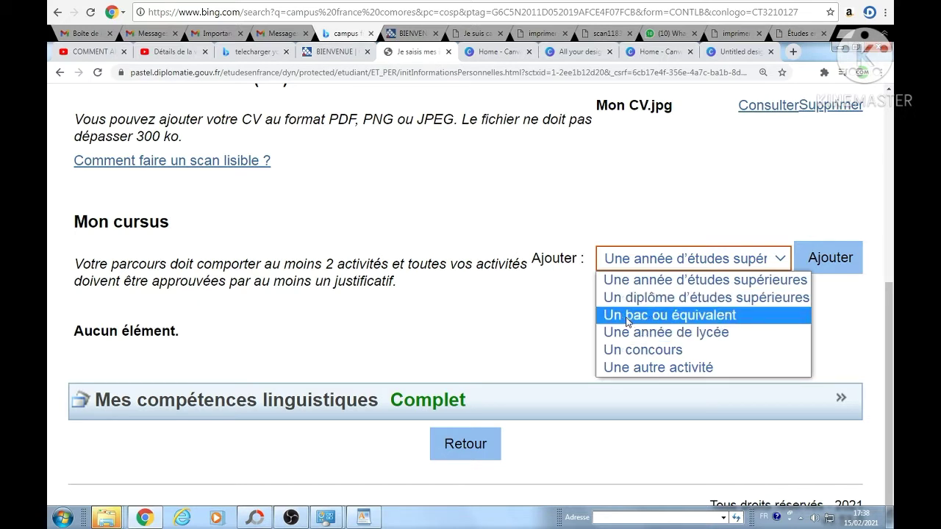
left_click(655, 321)
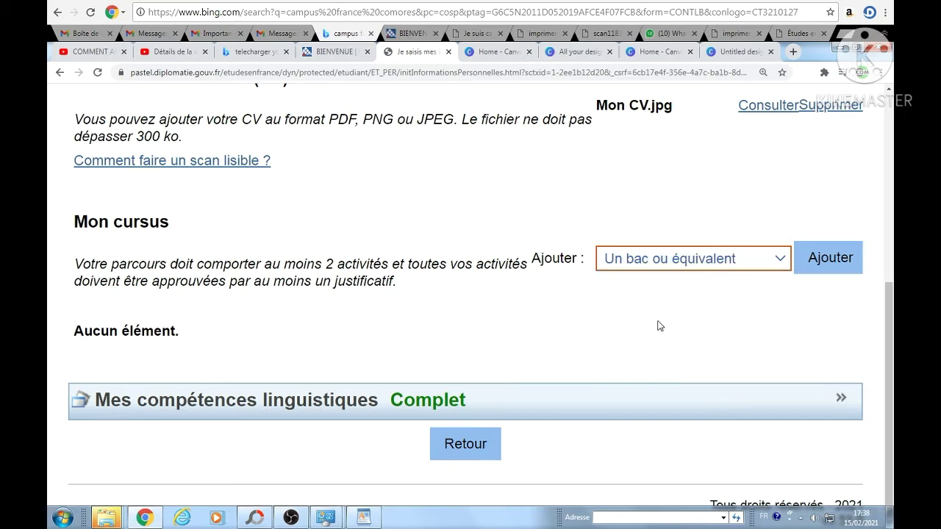
left_click(829, 259)
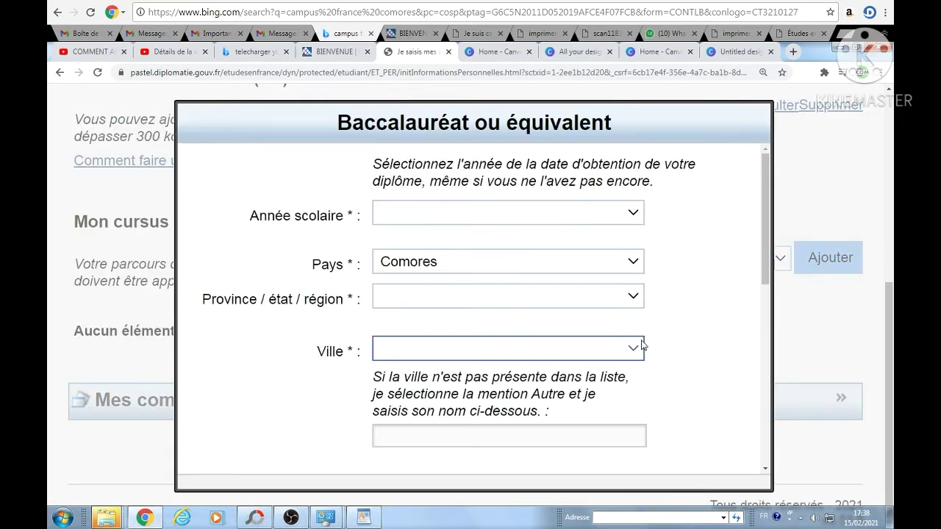
Step: Set the baccalaureate's school year to 2017, the country to Comores and the region to Grande Comore
left_click(636, 216)
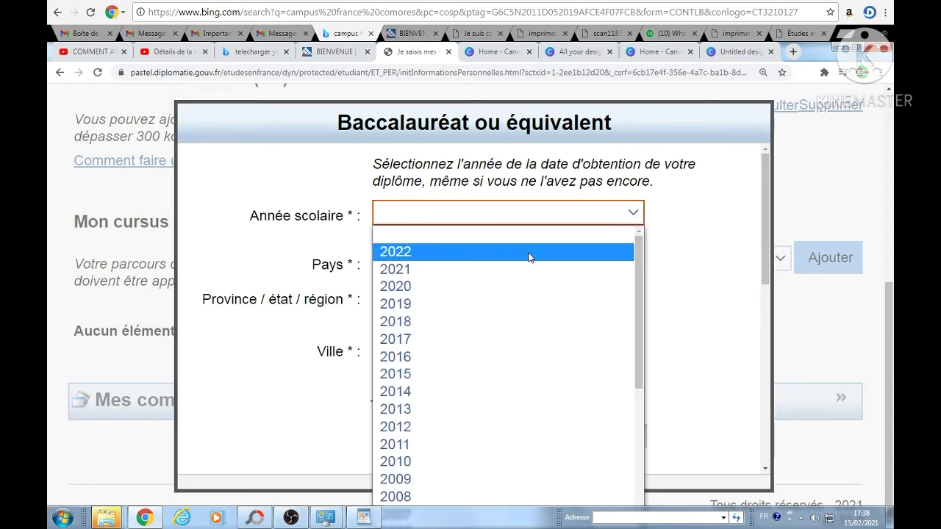
left_click(434, 339)
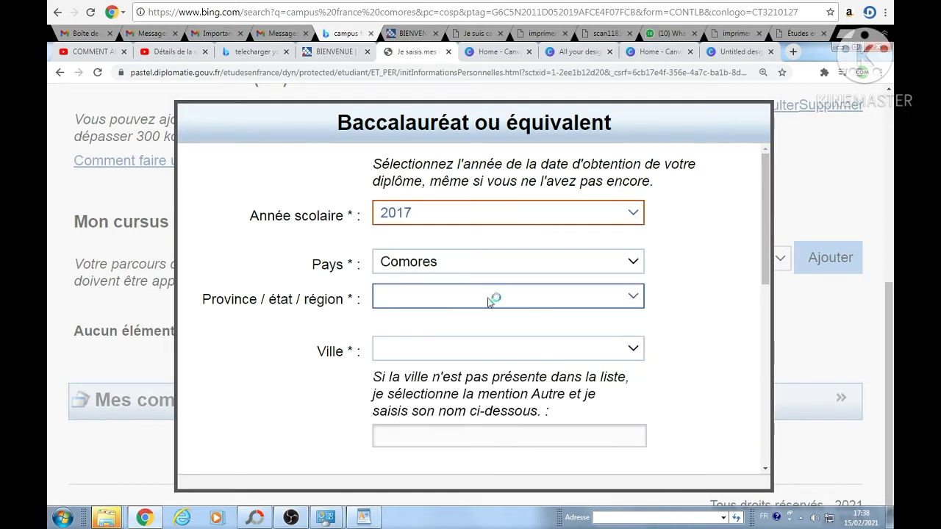
left_click(570, 264)
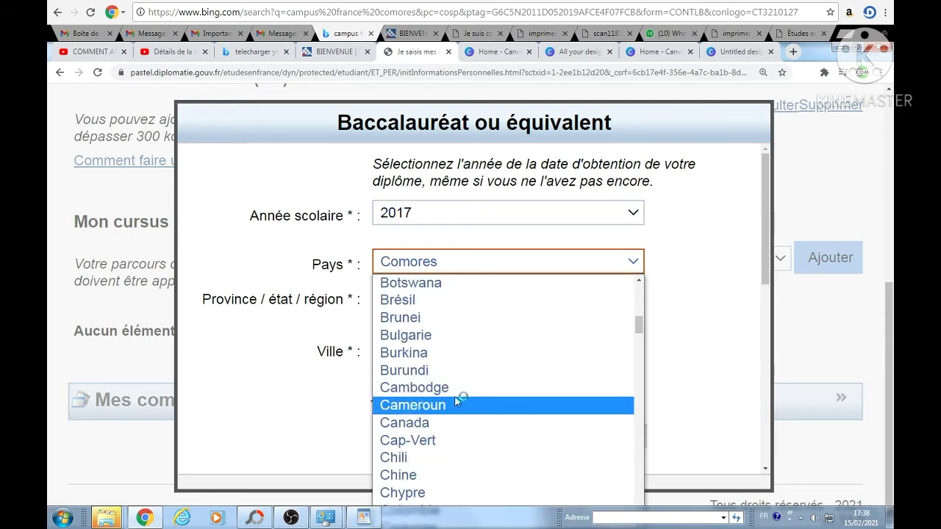
scroll(455, 401, "down", 3)
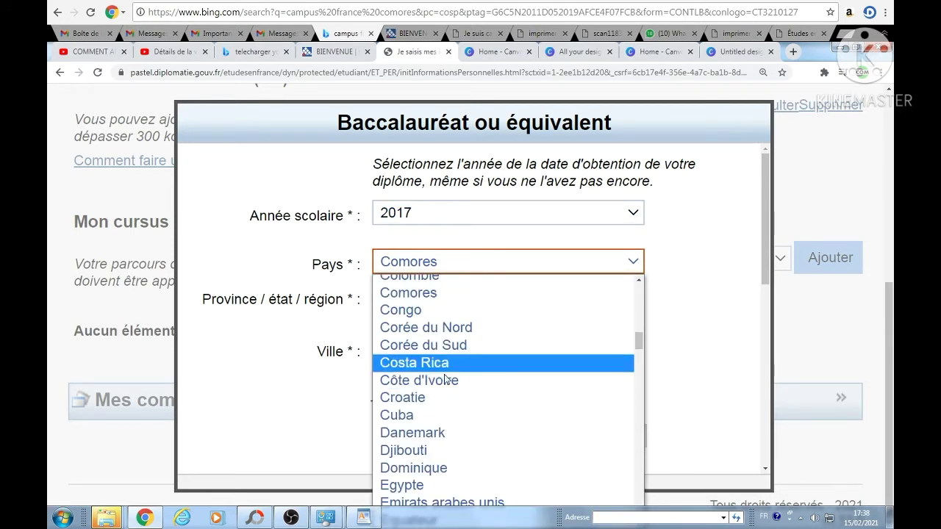
left_click(428, 297)
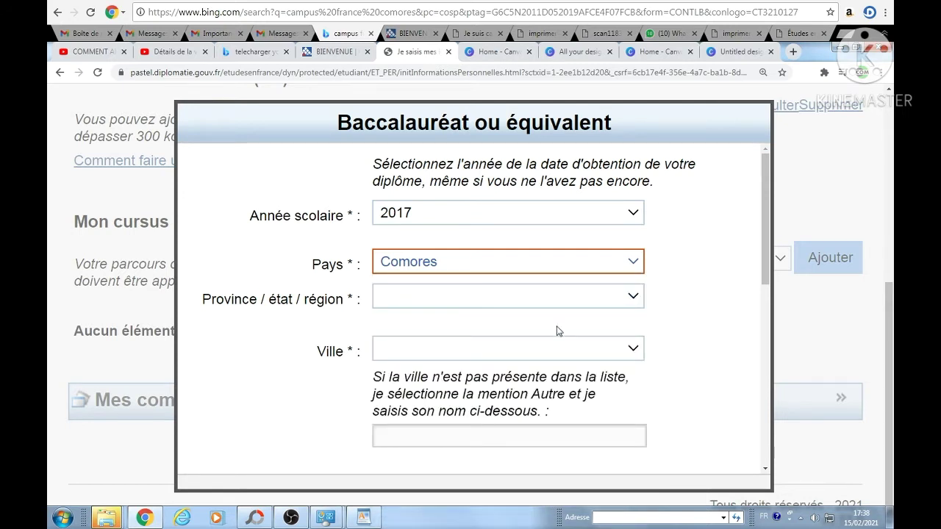
left_click(542, 304)
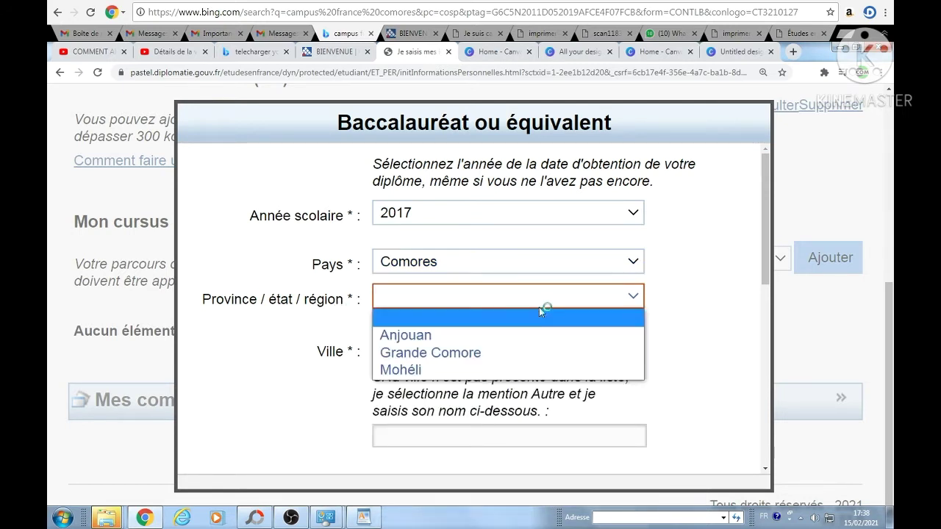
left_click(552, 350)
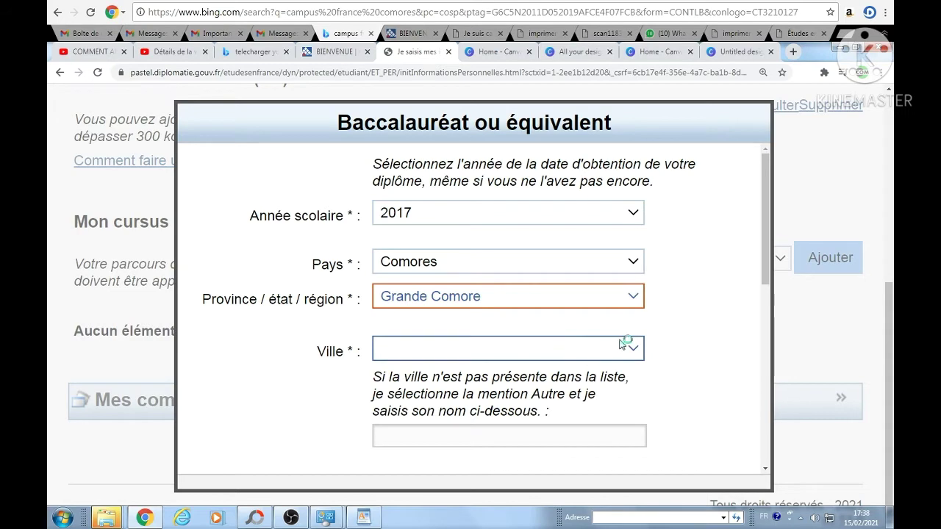
Step: Choose Vouvouni as the city of the baccalaureate entry
scroll(686, 331, "down", 2)
left_click(624, 232)
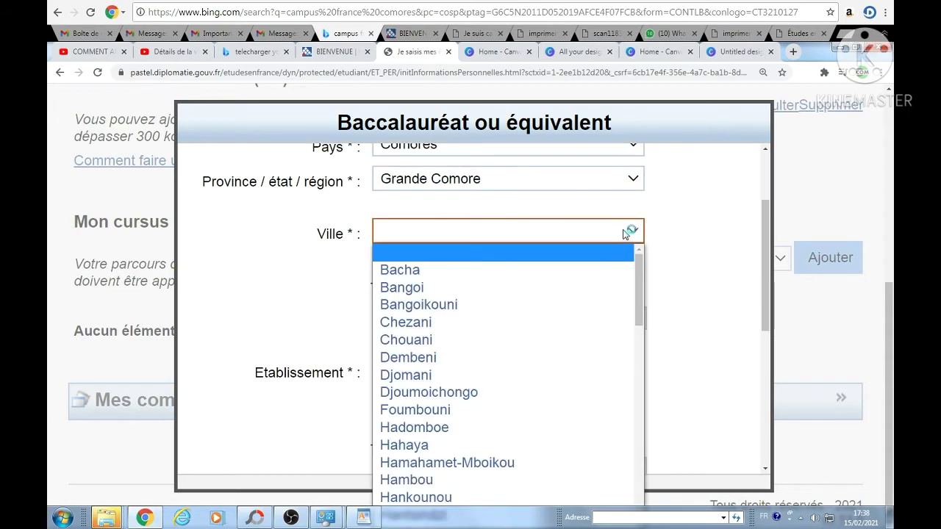
scroll(519, 378, "down", 15)
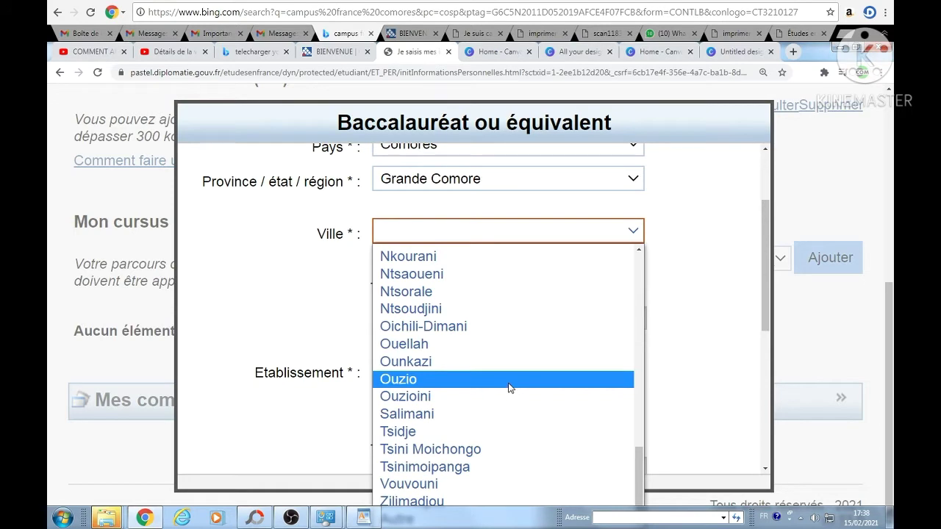
left_click(451, 484)
left_click(460, 321)
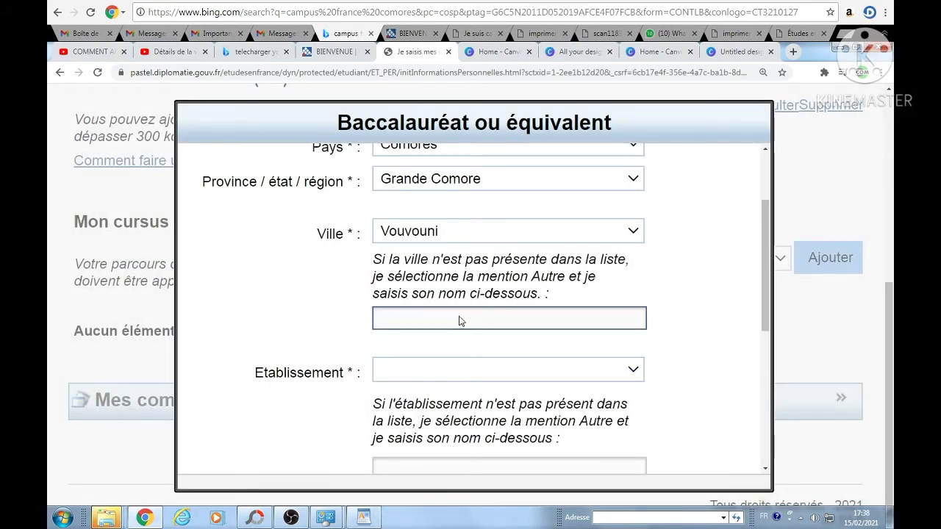
Step: Set the establishment to Autre and enter ECOLE IBN KHALDOUN as its name
left_click(524, 379)
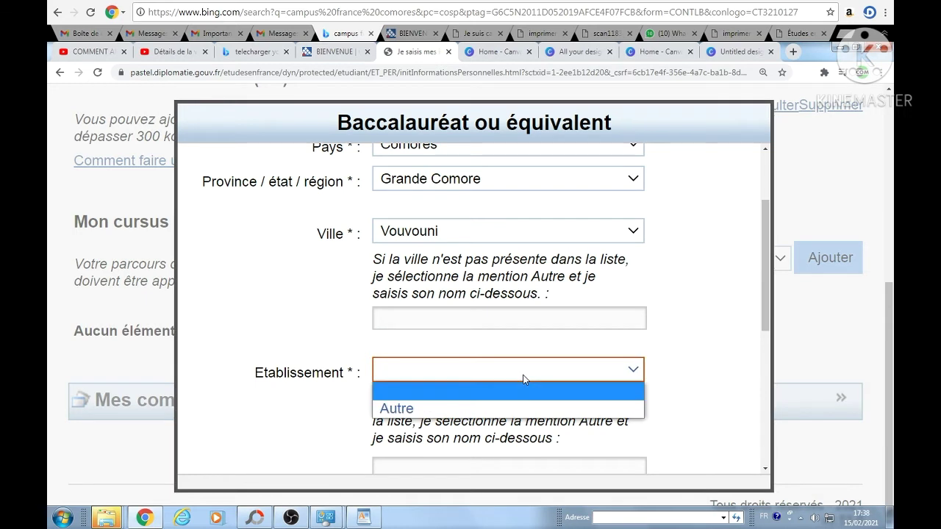
left_click(454, 416)
scroll(463, 409, "down", 1)
left_click(446, 402)
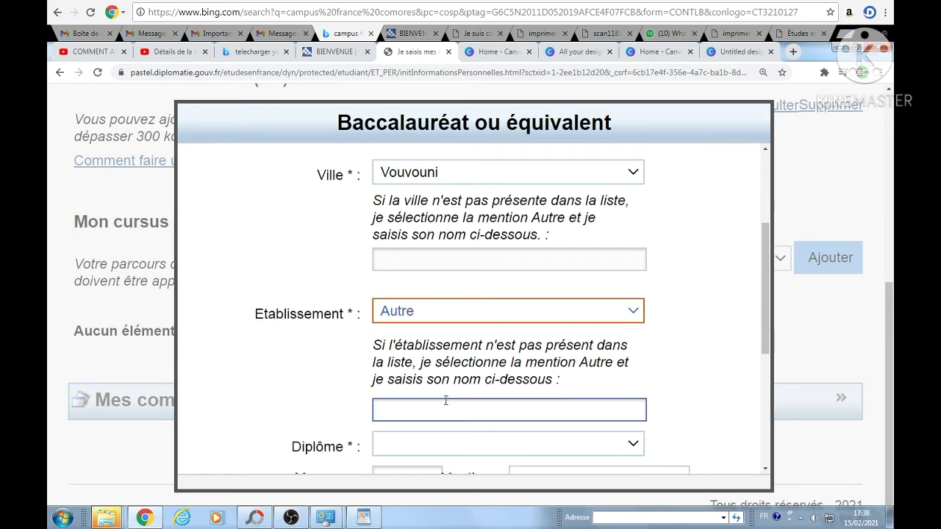
left_click(438, 402)
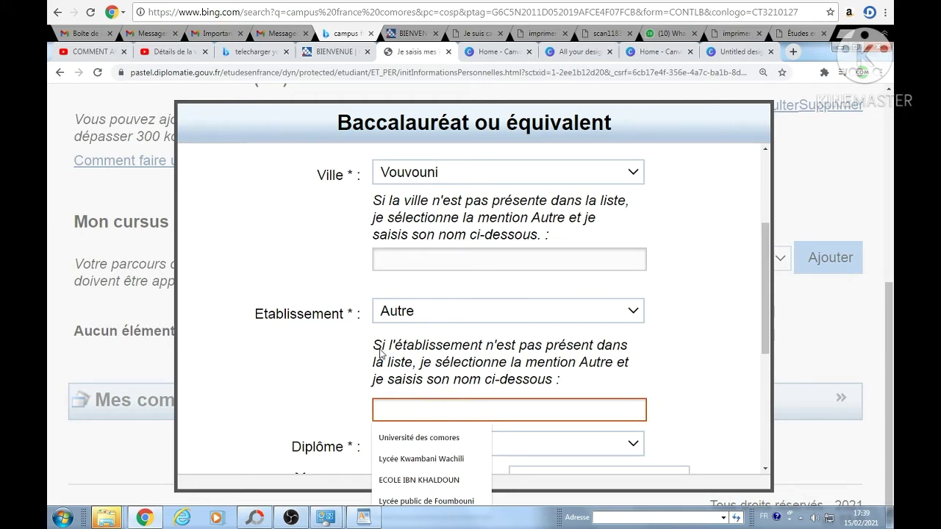
left_click(425, 481)
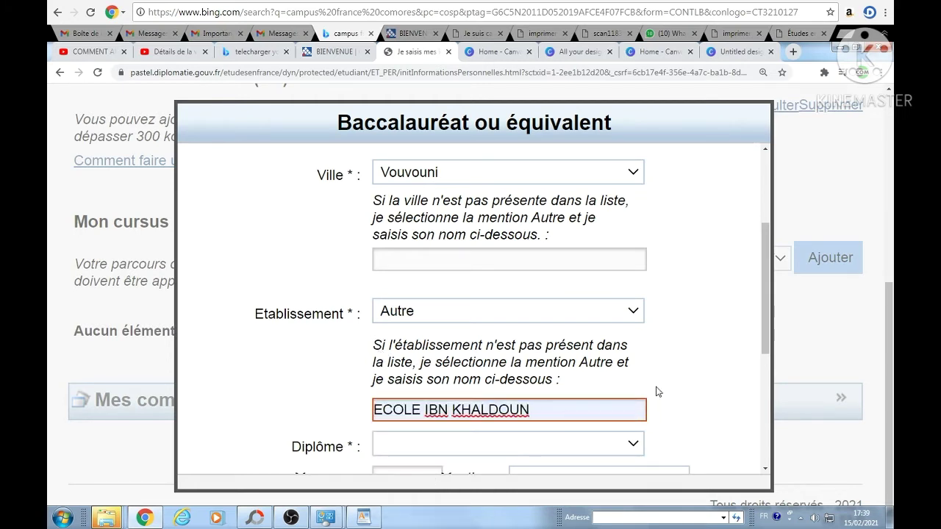
Step: Choose BAC A1 (Littéraire, option scientifique) as the diploma and save the baccalaureate entry
left_click_drag(757, 276, 776, 367)
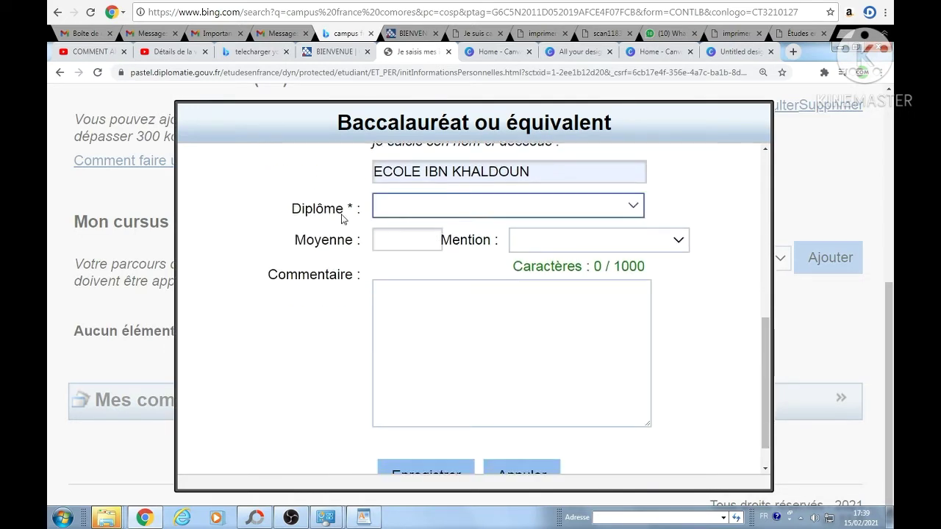
left_click(590, 209)
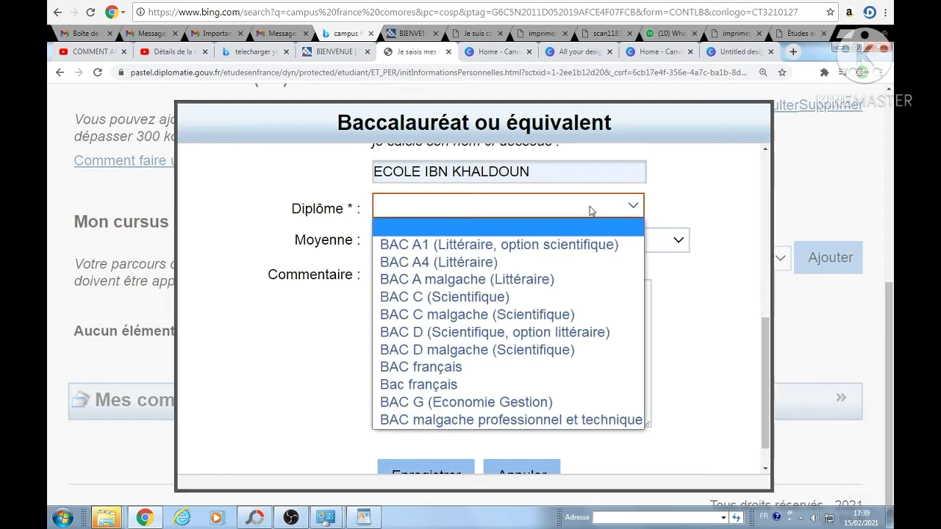
left_click(441, 245)
left_click(403, 236)
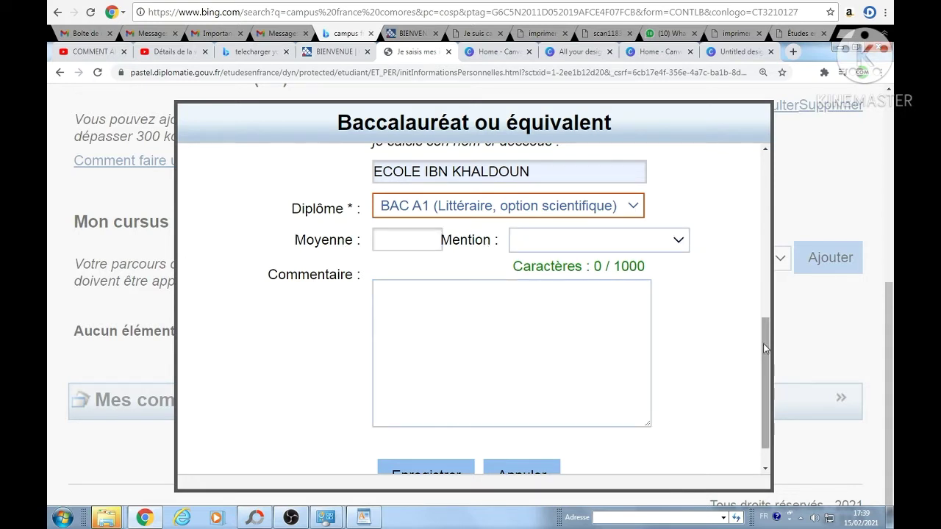
scroll(764, 346, "down", 1)
left_click(448, 445)
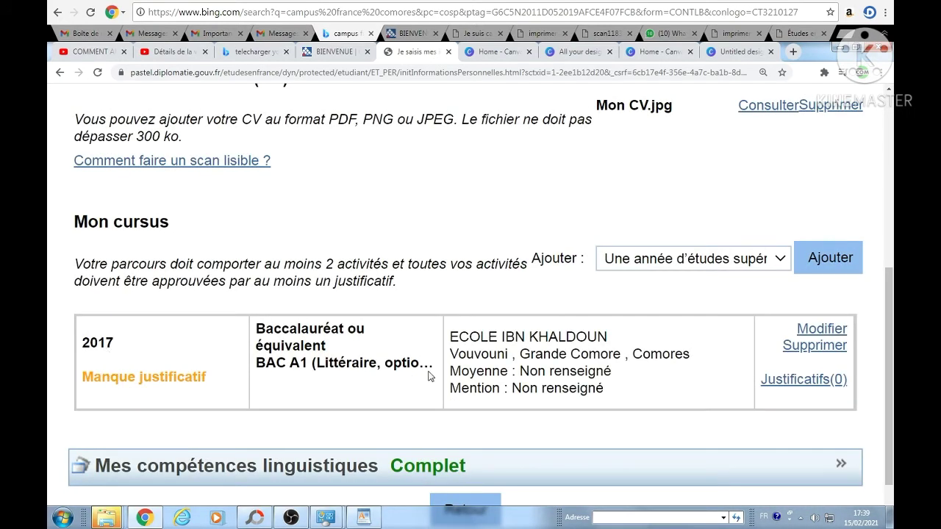
Step: Add the BAC file from the BAC subfolder of CAMPUS FRANCE as a supporting document for the 2017 baccalaureate
left_click(794, 381)
left_click(793, 387)
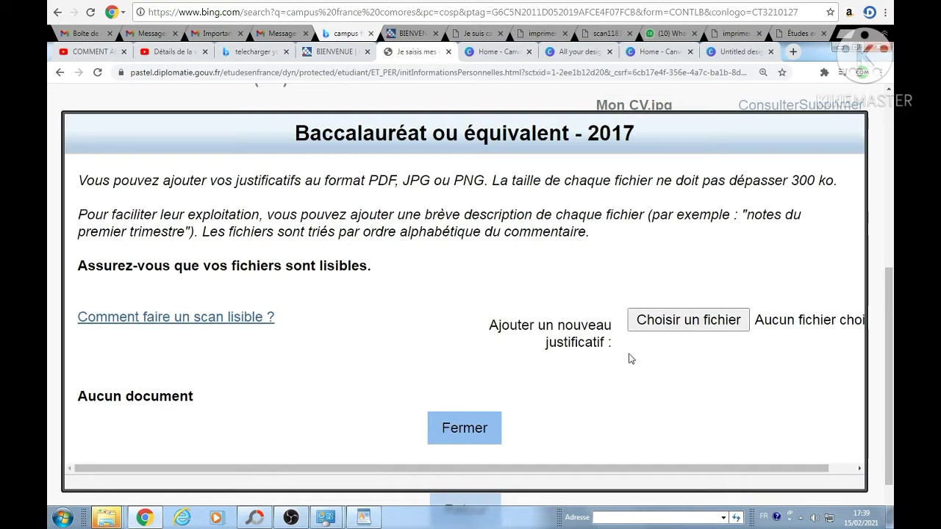
left_click(661, 320)
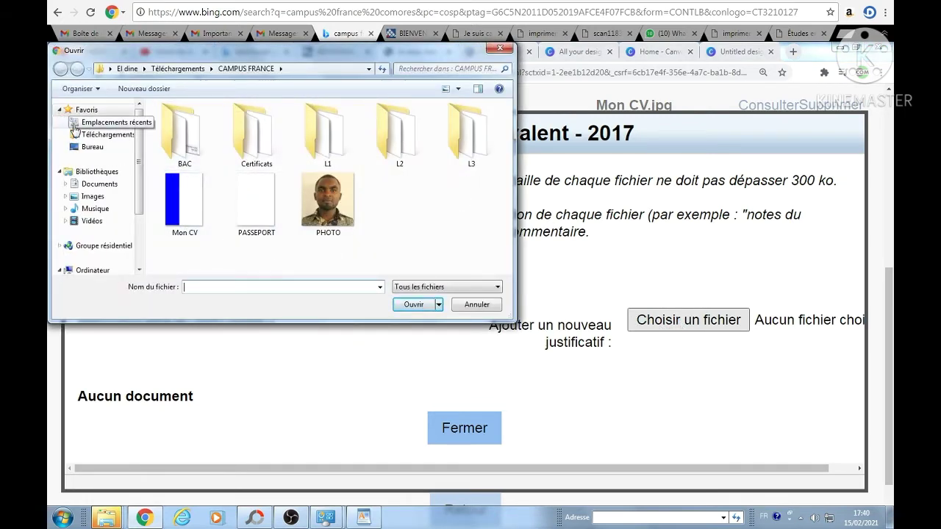
left_click(107, 136)
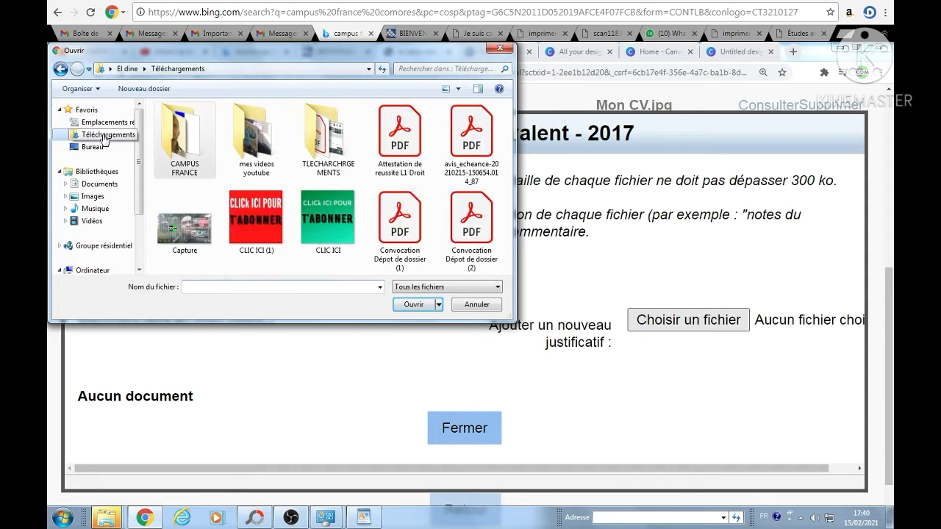
double_click(188, 151)
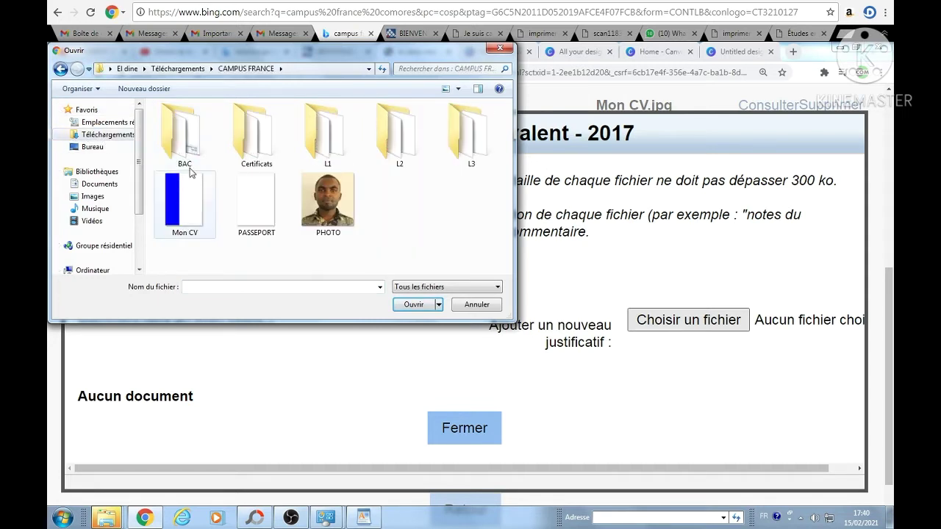
double_click(188, 138)
left_click(191, 150)
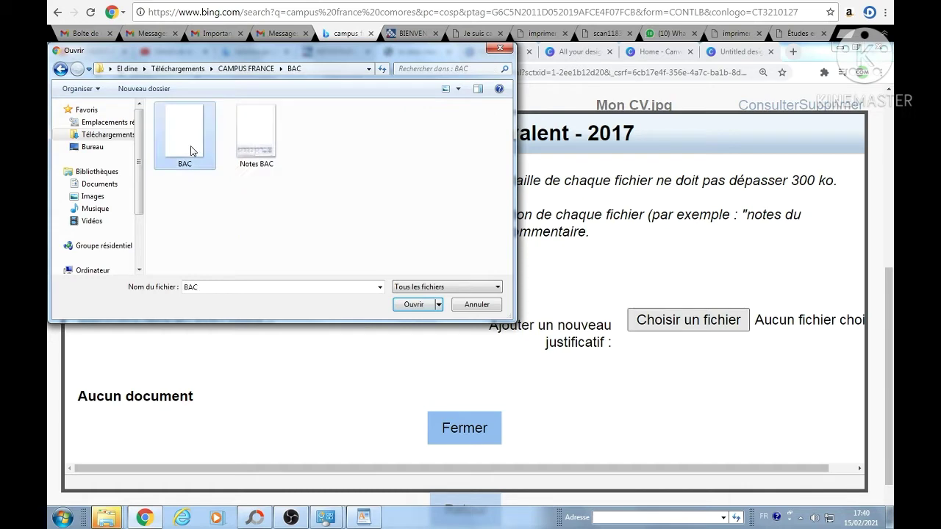
left_click(416, 304)
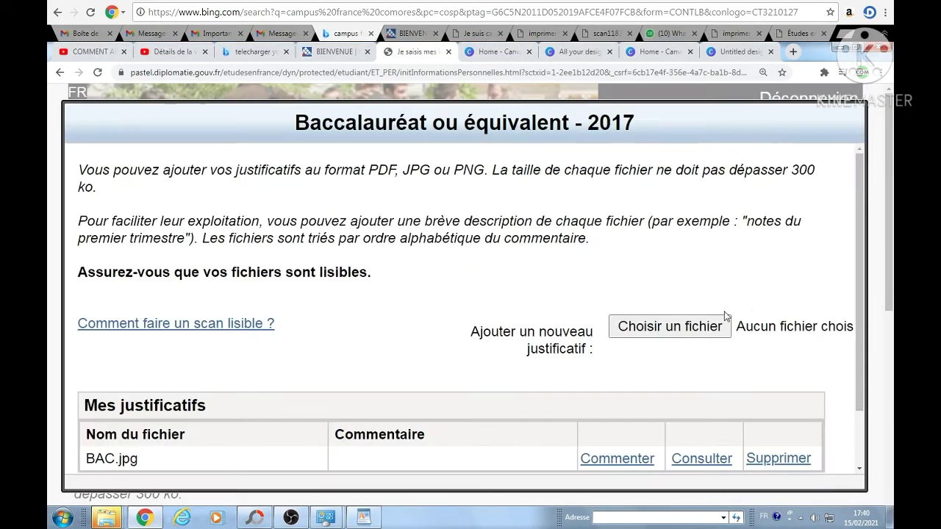
Step: Add the comment BAC to the BAC.jpg supporting document and save it
left_click_drag(859, 253, 871, 316)
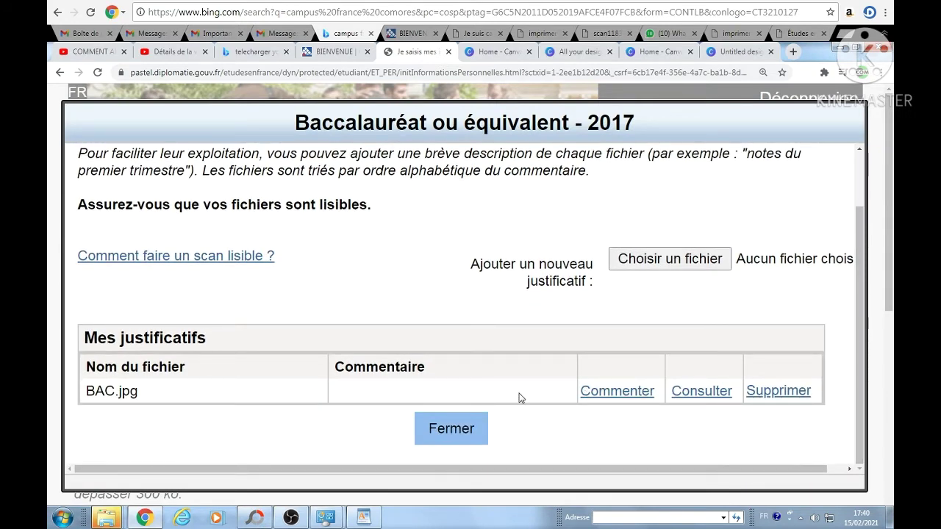
left_click(622, 393)
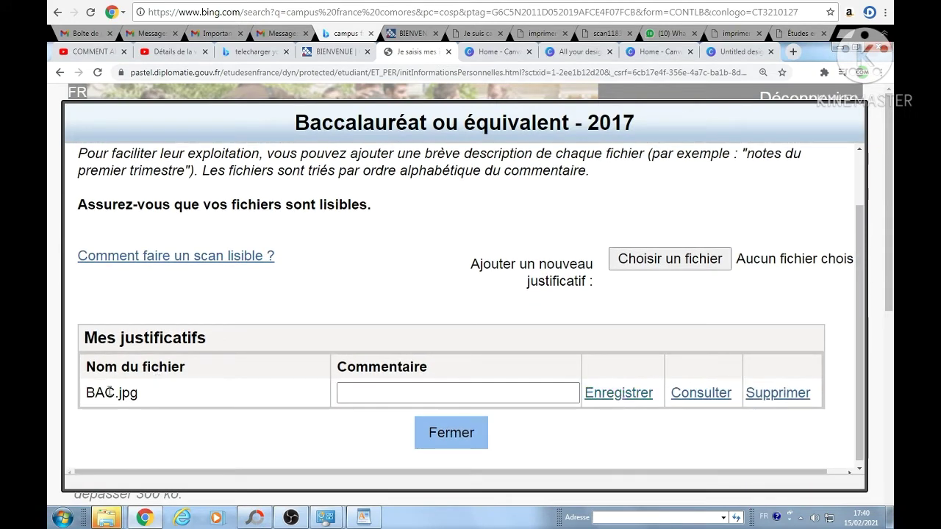
double_click(109, 392)
key("ctrl+c")
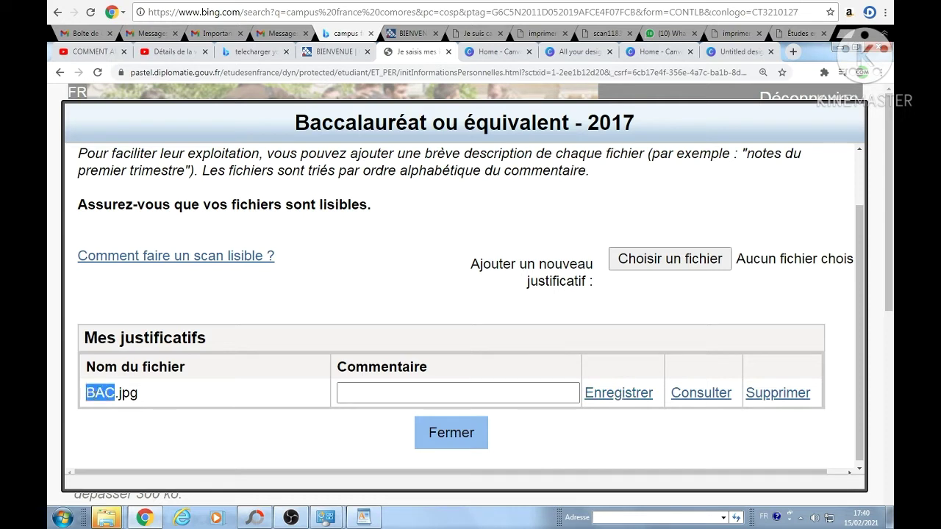
right_click(96, 393)
left_click(117, 403)
left_click(391, 393)
right_click(393, 396)
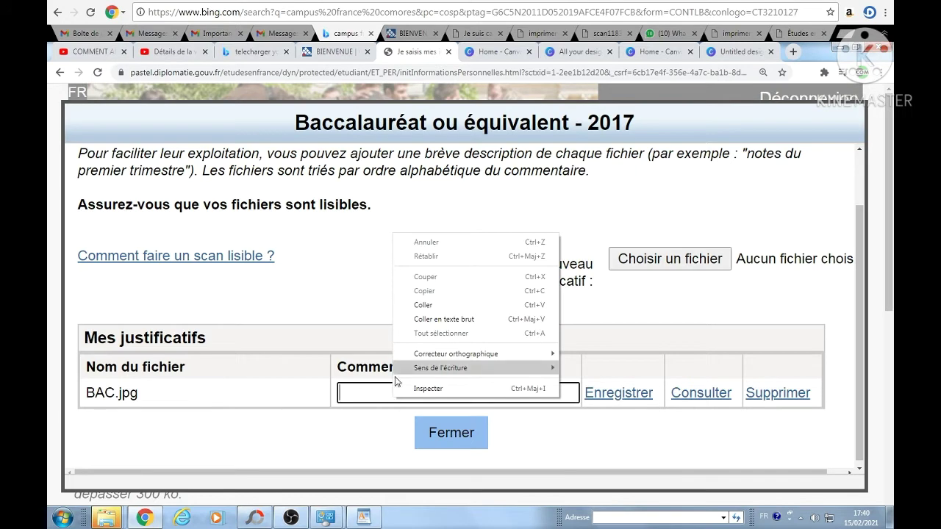
left_click(424, 307)
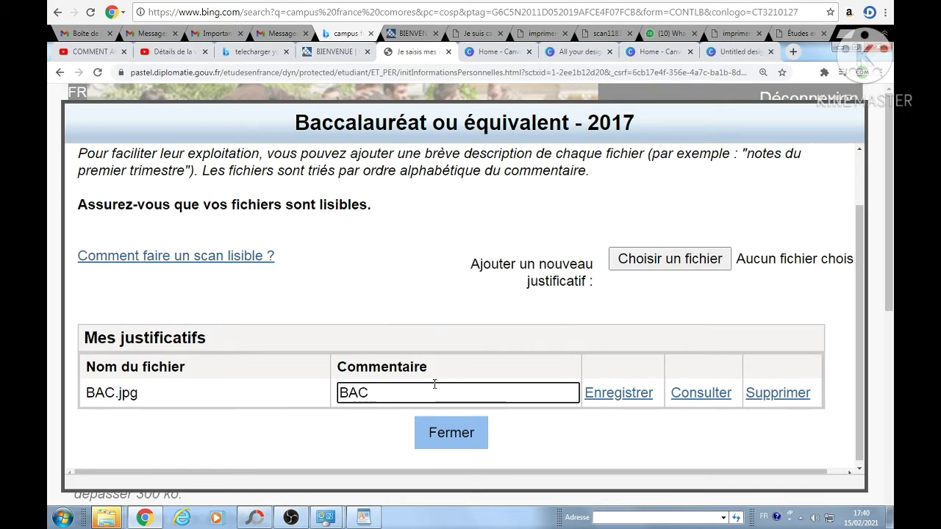
left_click(609, 397)
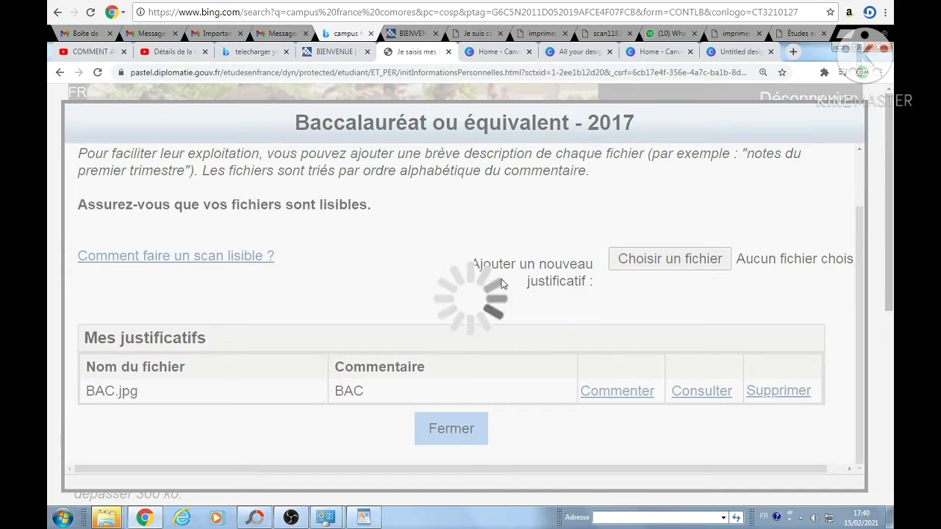
Step: Reload the page and reopen the supporting documents of the 2017 baccalaureate entry under Mon parcours et mes diplômes
left_click(97, 73)
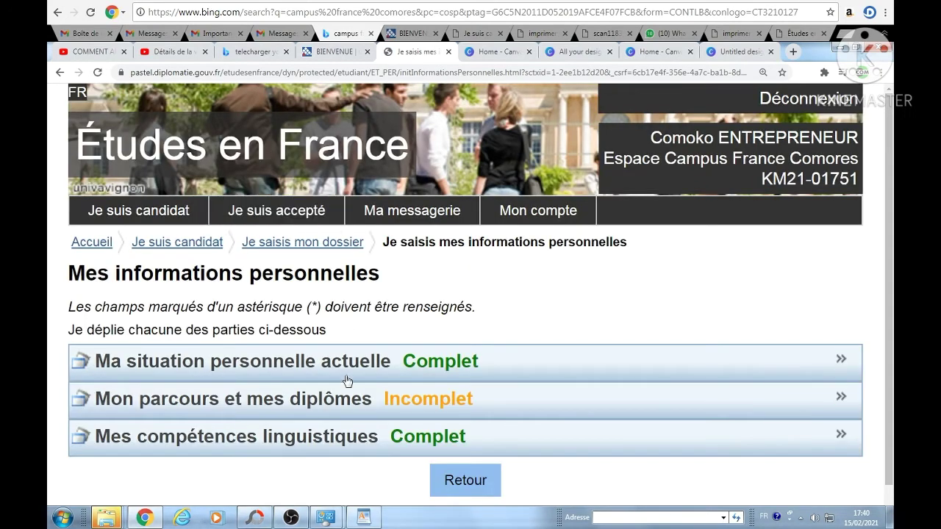
left_click(319, 405)
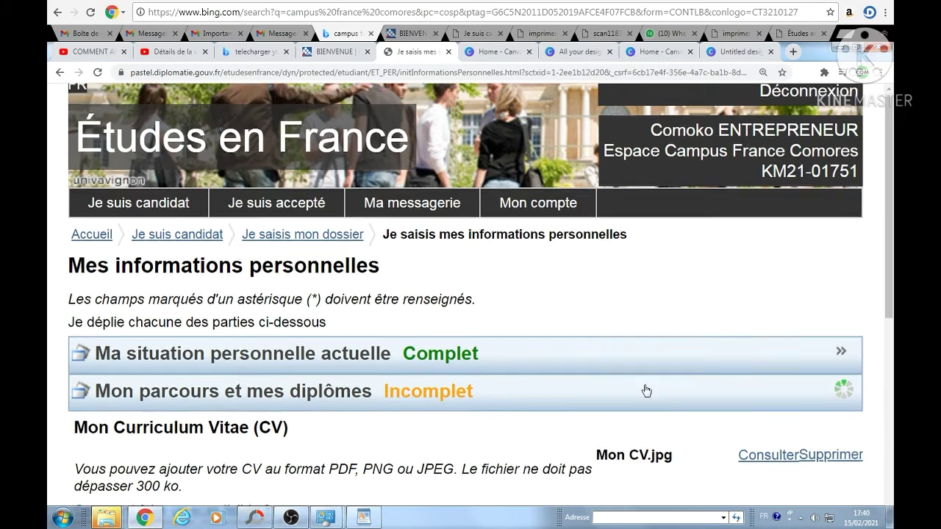
scroll(644, 386, "down", 6)
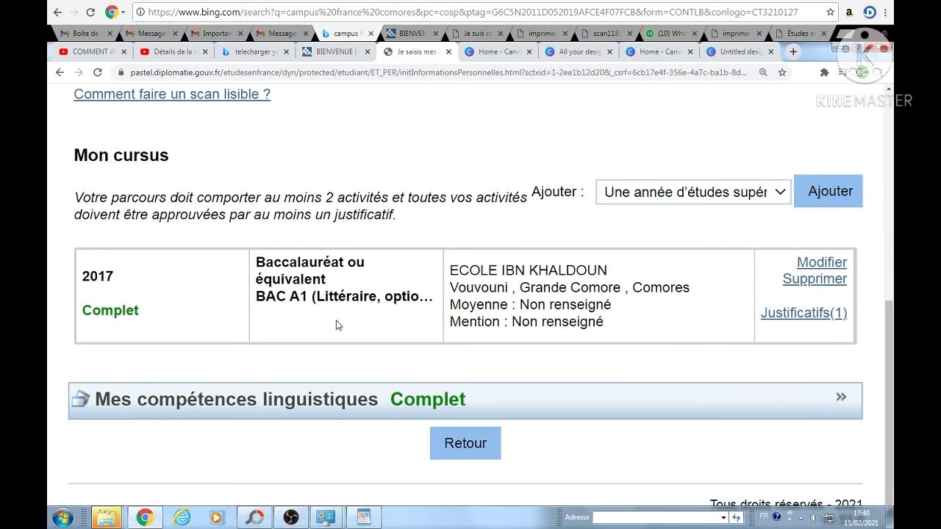
left_click(822, 314)
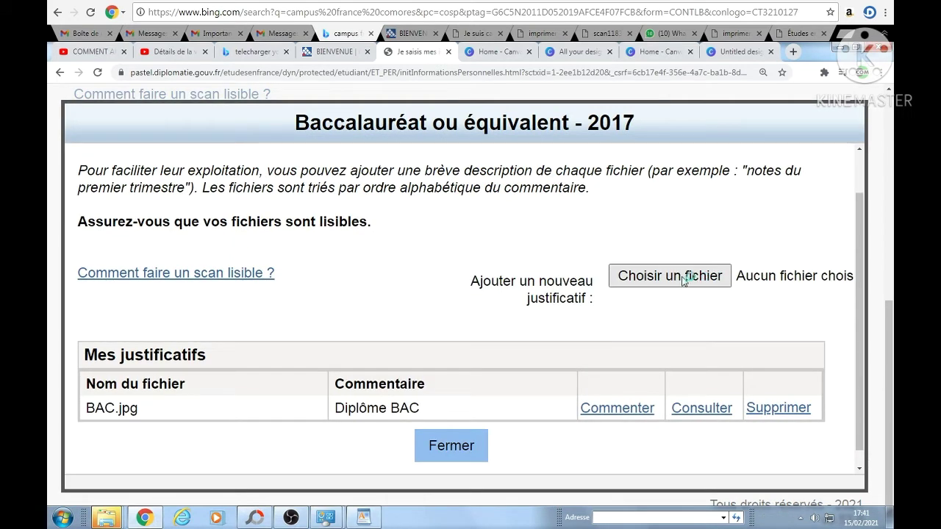
Step: Try to add the Notes BAC file from the BAC folder as a supporting document for the 2017 baccalaureate
left_click(651, 270)
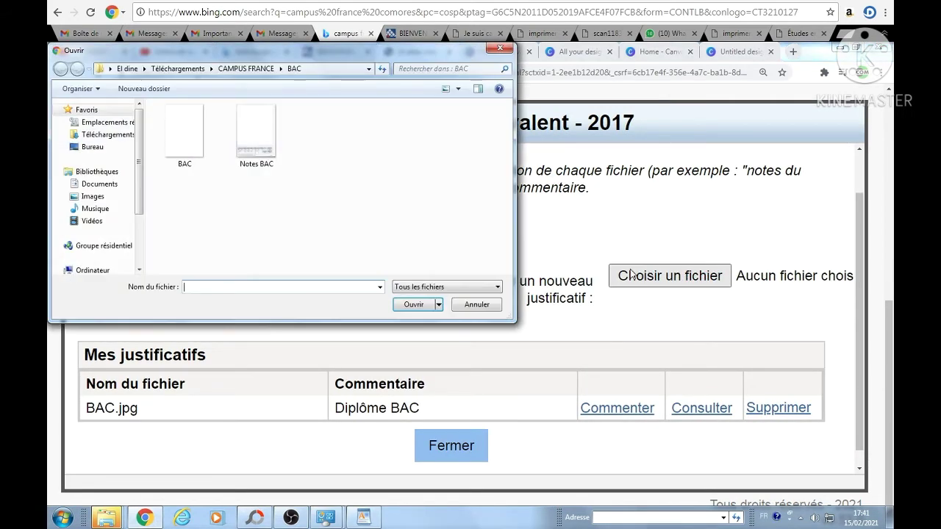
left_click(263, 154)
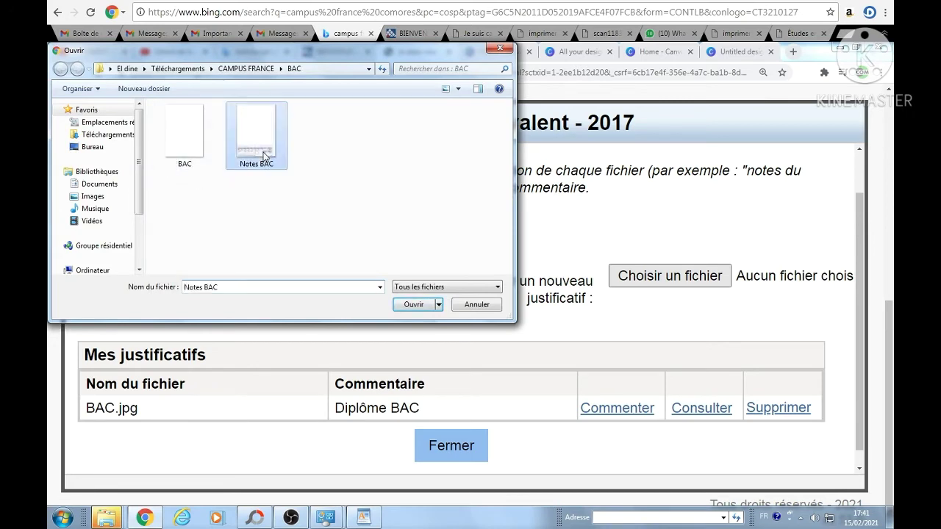
left_click(414, 305)
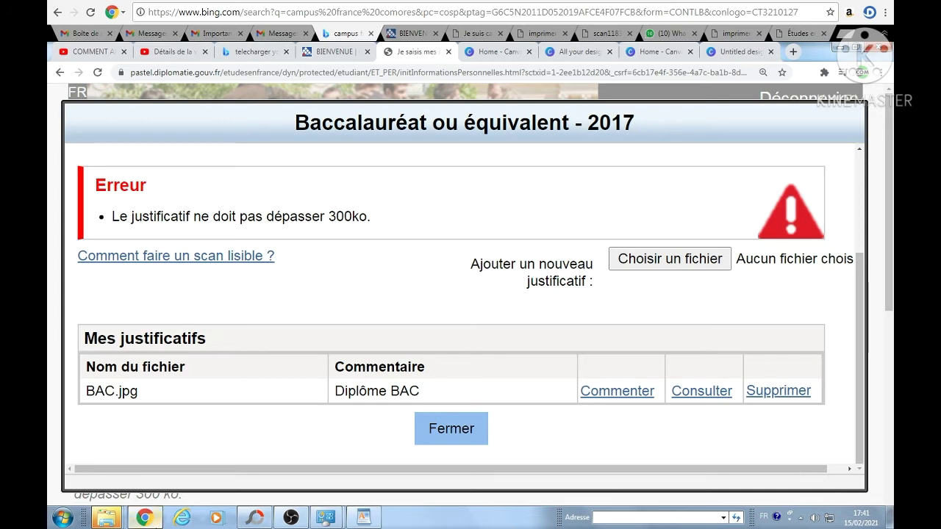
Step: Switch to the Téléchargements window in Windows Explorer and open the BAC subfolder of CAMPUS FRANCE
mouse_move(111, 523)
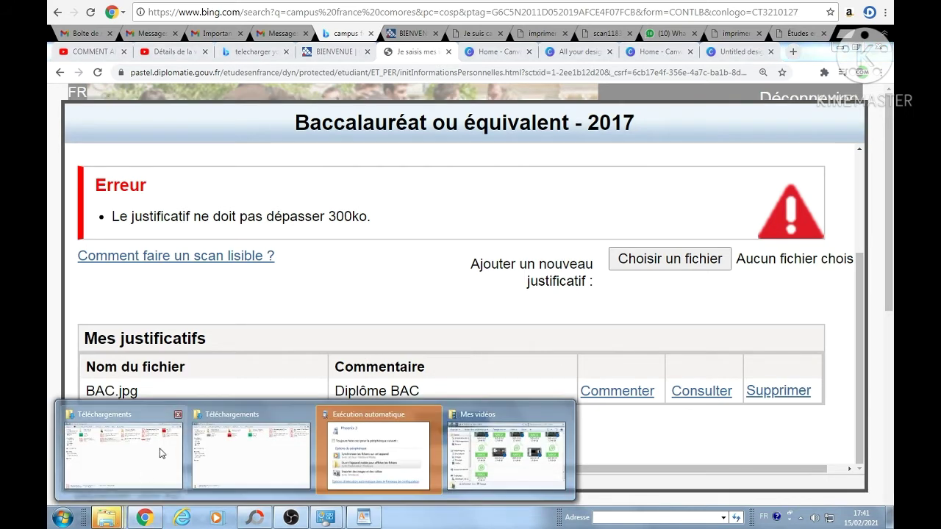
mouse_move(247, 451)
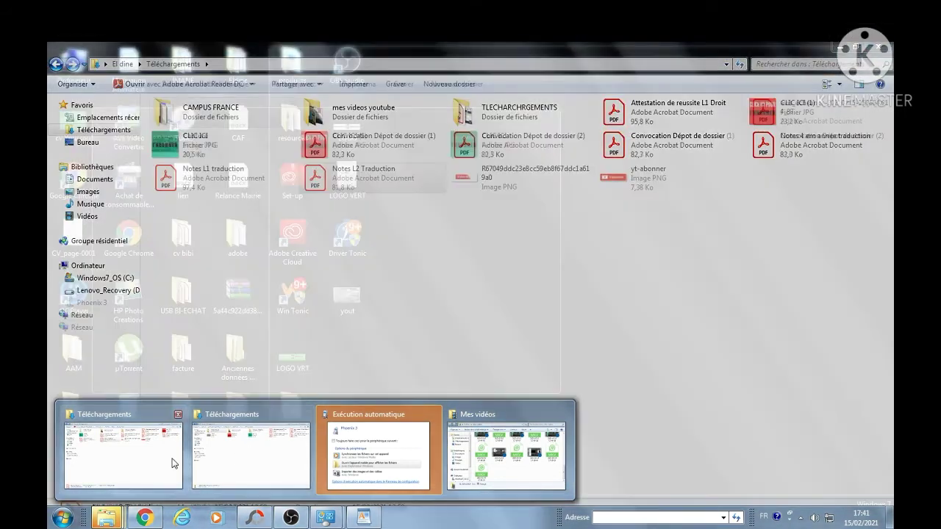
mouse_move(116, 459)
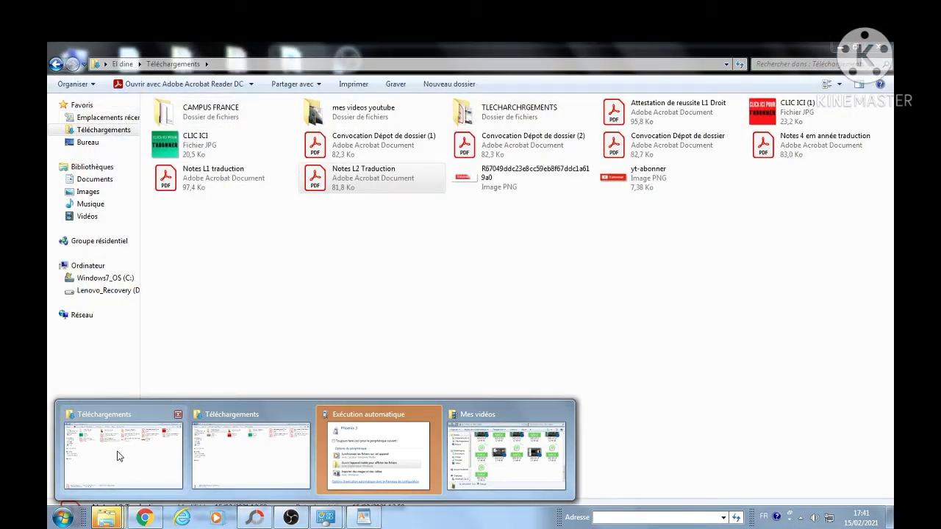
left_click(118, 456)
double_click(221, 114)
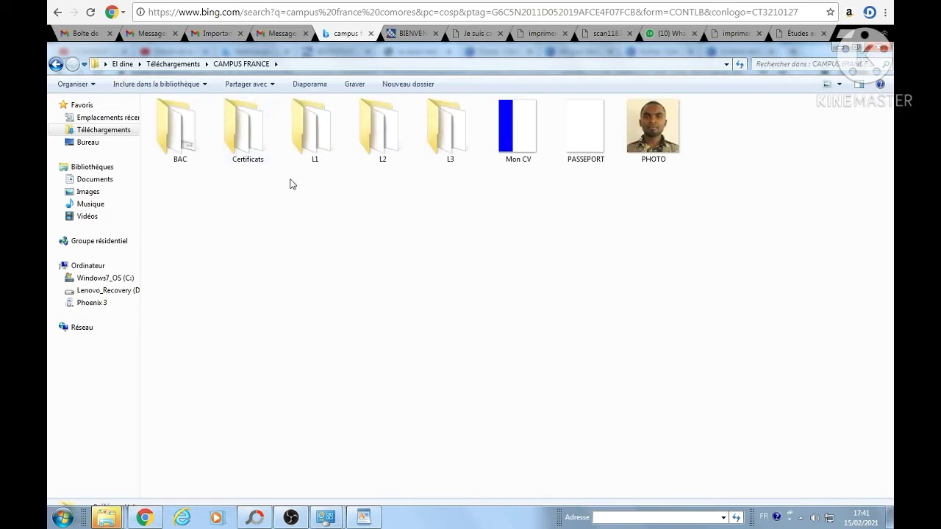
double_click(189, 148)
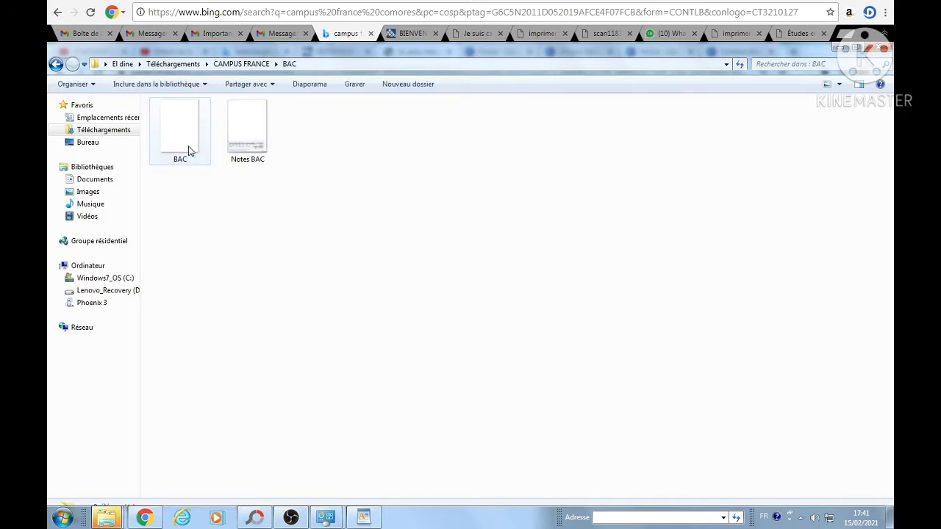
mouse_move(265, 155)
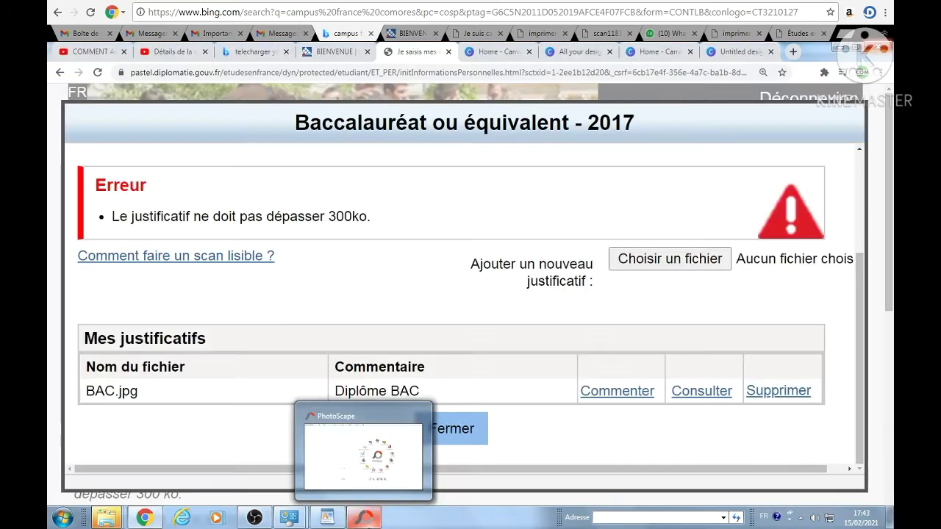
Step: Open the Notes BAC image from the BAC folder in the PhotoScape editor
mouse_move(105, 519)
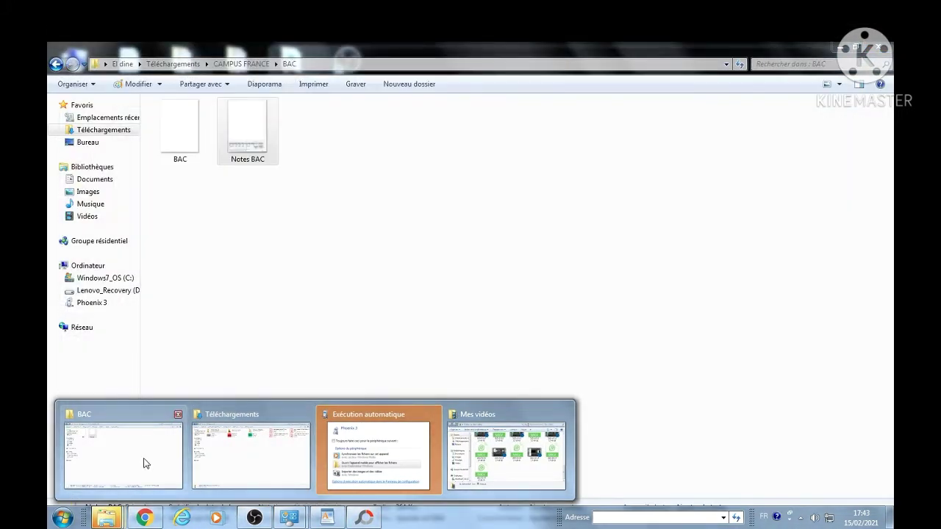
left_click(133, 457)
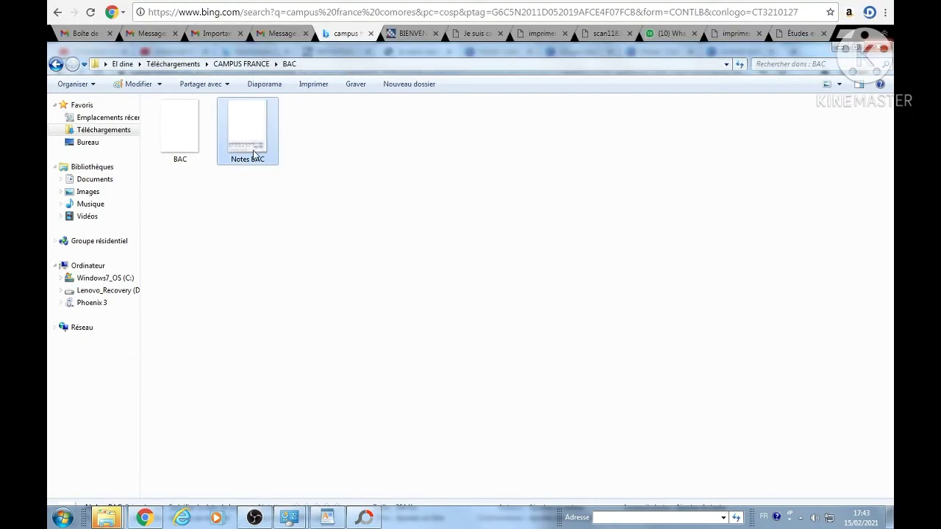
left_click_drag(256, 153, 567, 315)
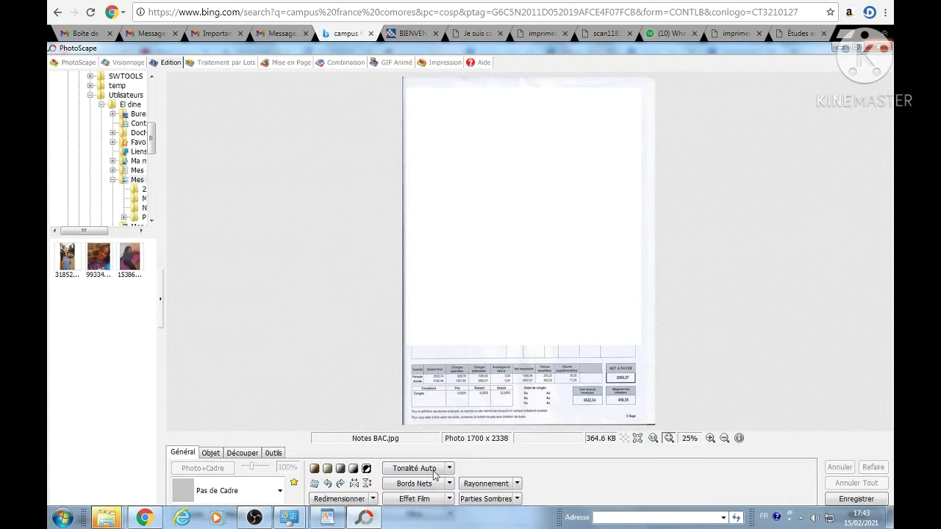
Step: Save a copy of Notes BAC as a JPEG at 86% quality in the CAMPUS FRANCE folder, keeping its name
left_click(854, 499)
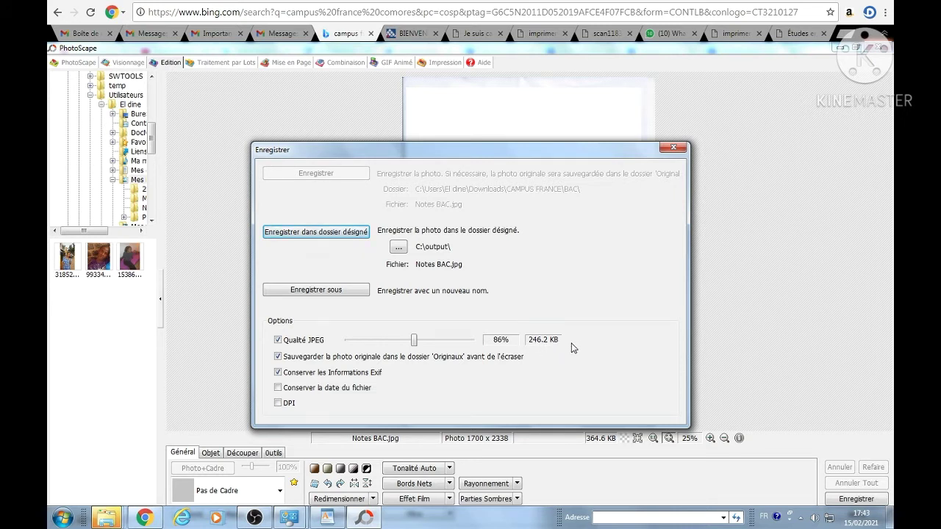
left_click(330, 292)
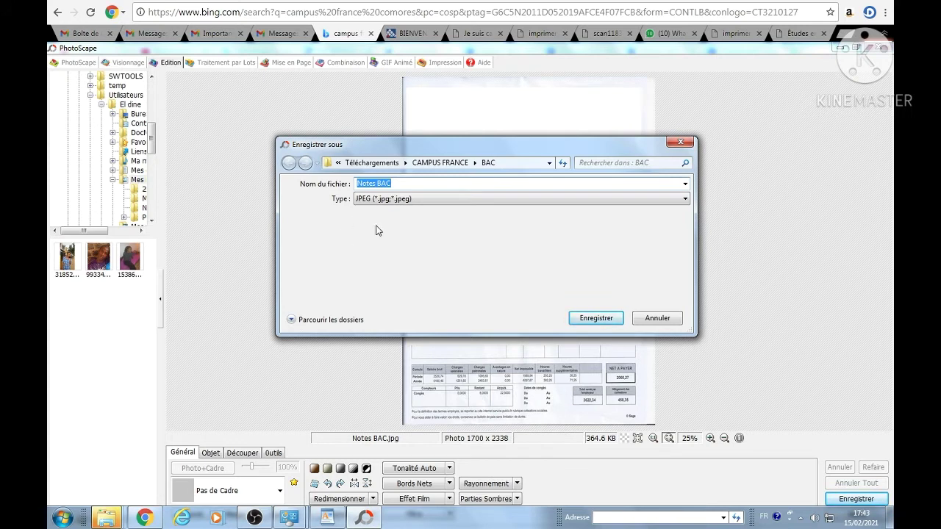
left_click(488, 165)
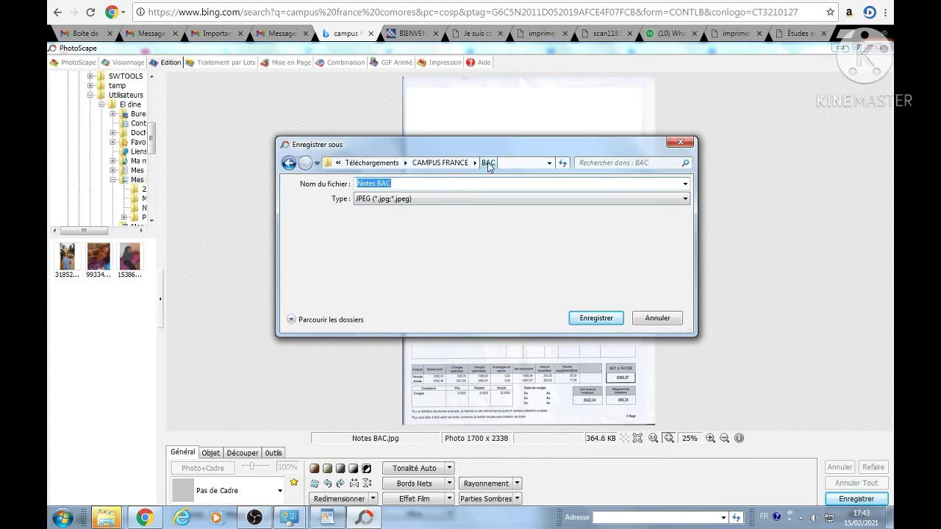
left_click(441, 163)
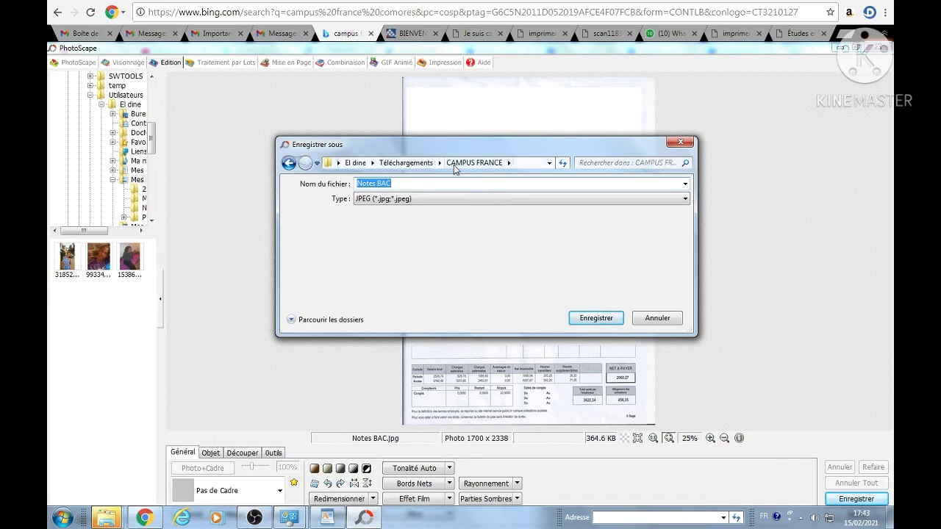
left_click(593, 319)
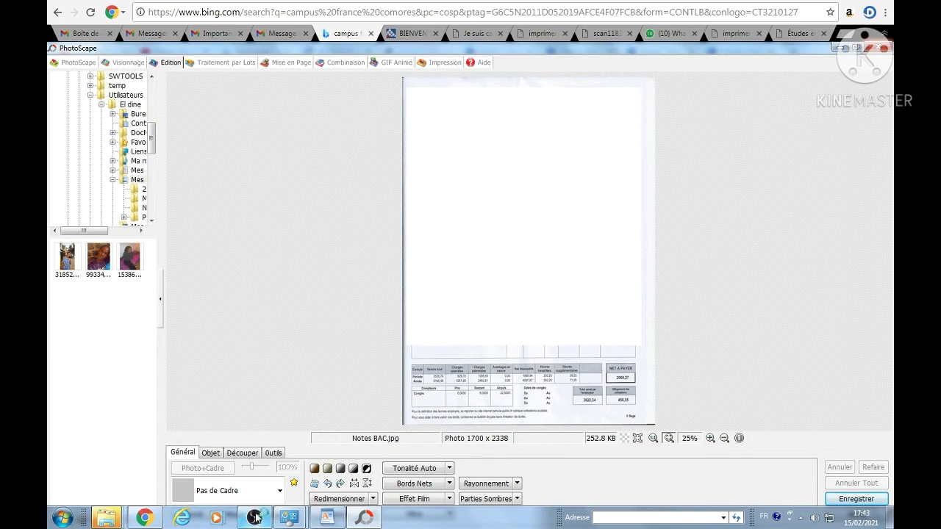
Step: Switch back to Chrome and add the compressed Notes BAC file from CAMPUS FRANCE as a supporting document for the 2017 baccalaureate
mouse_move(256, 517)
mouse_move(121, 517)
left_click(145, 517)
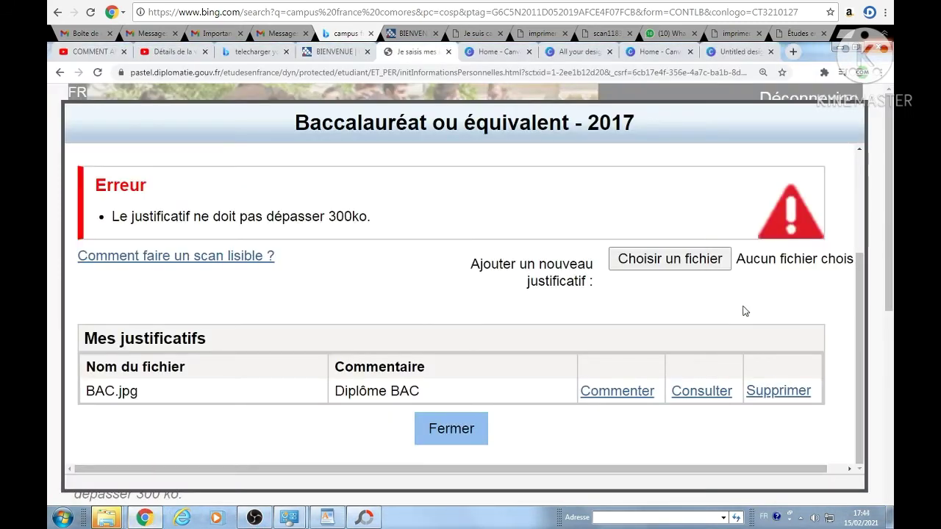
left_click(702, 262)
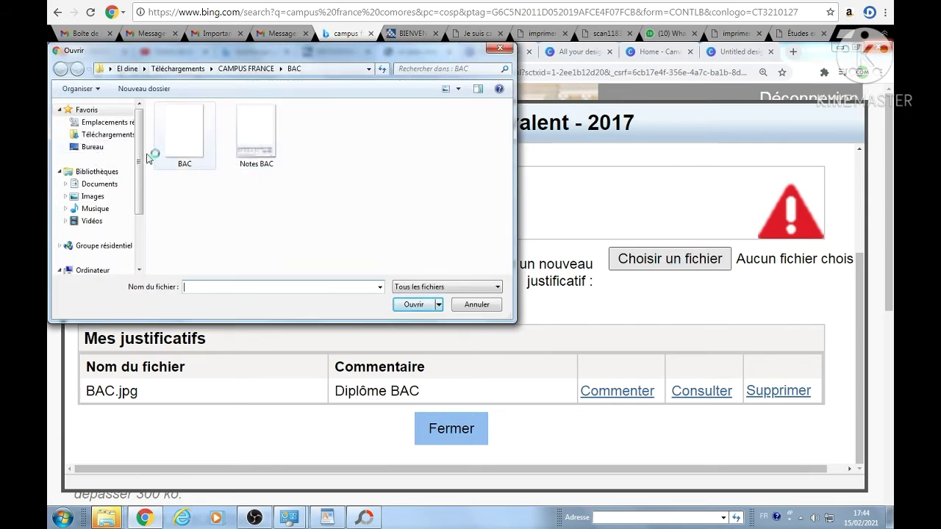
left_click(110, 135)
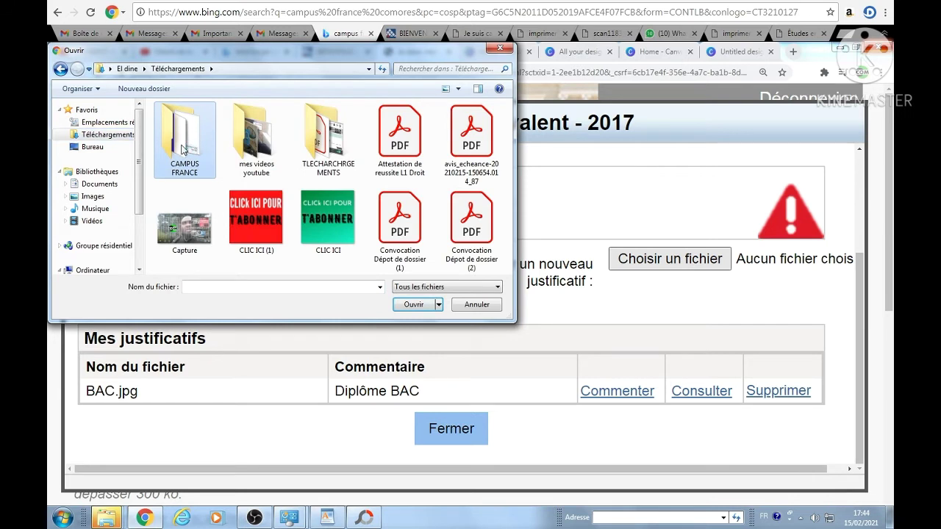
double_click(183, 151)
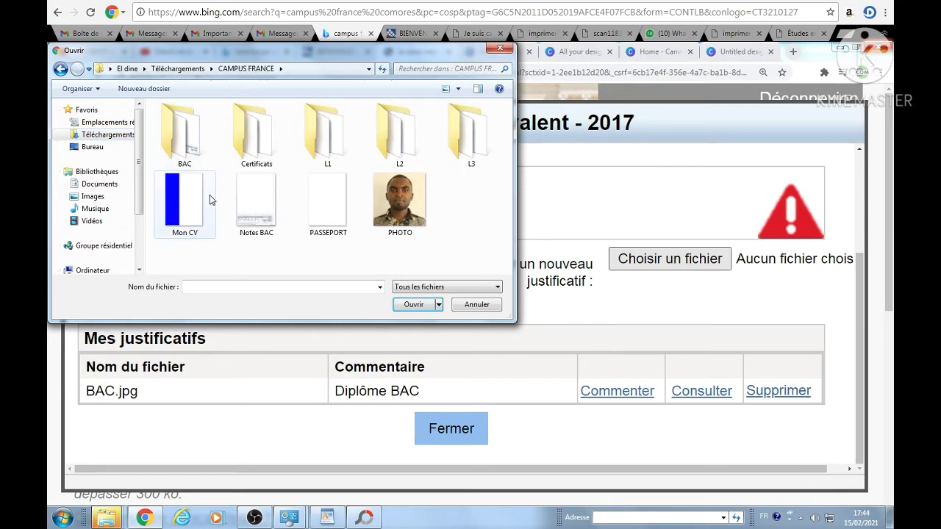
left_click(269, 202)
left_click(413, 306)
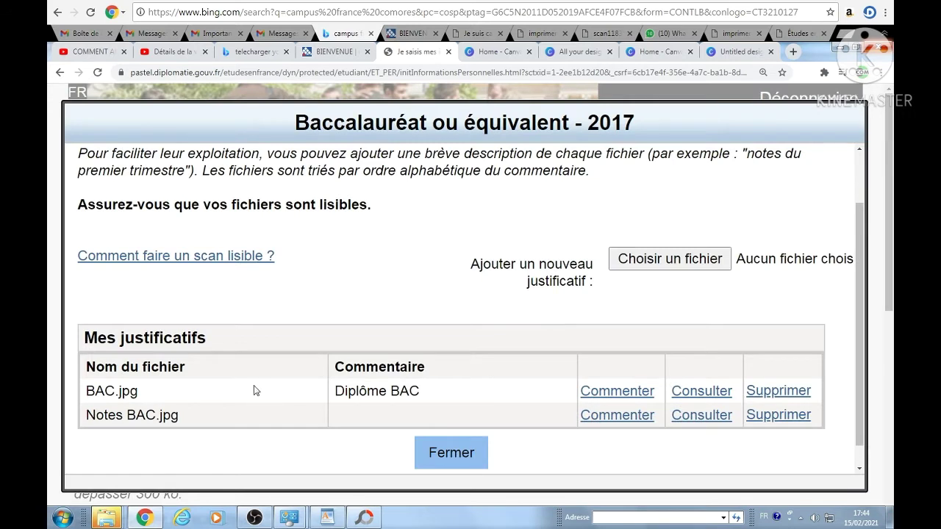
Step: Save the comment "Notes BAC" on the Notes BAC.jpg document, using its copied file name, and close the 2017 baccalaureate's supporting documents
left_click_drag(157, 414, 86, 417)
key("ctrl+c")
right_click(106, 415)
left_click(140, 424)
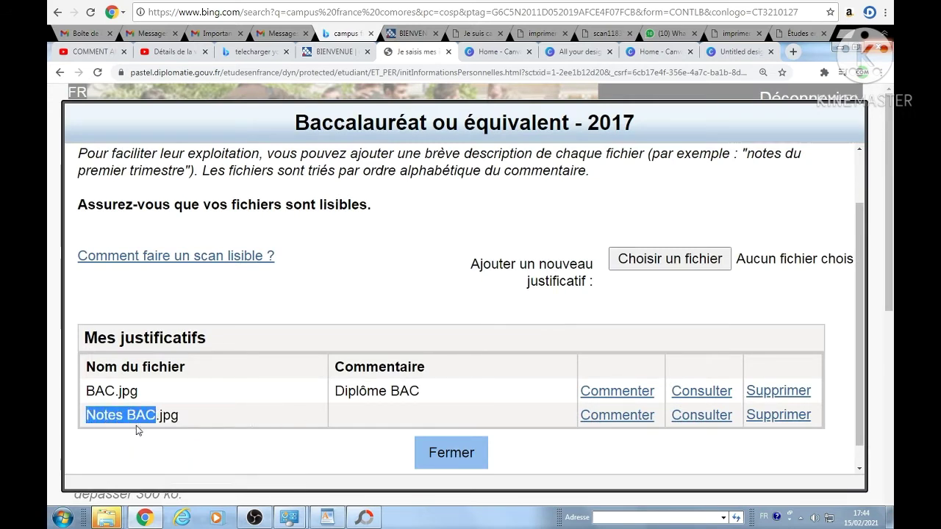
left_click(624, 420)
left_click(405, 418)
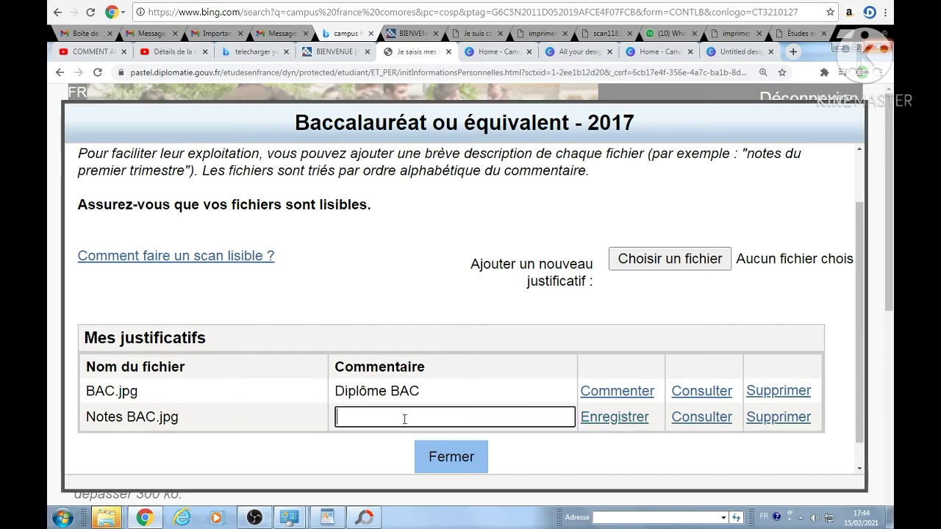
right_click(405, 418)
left_click(444, 340)
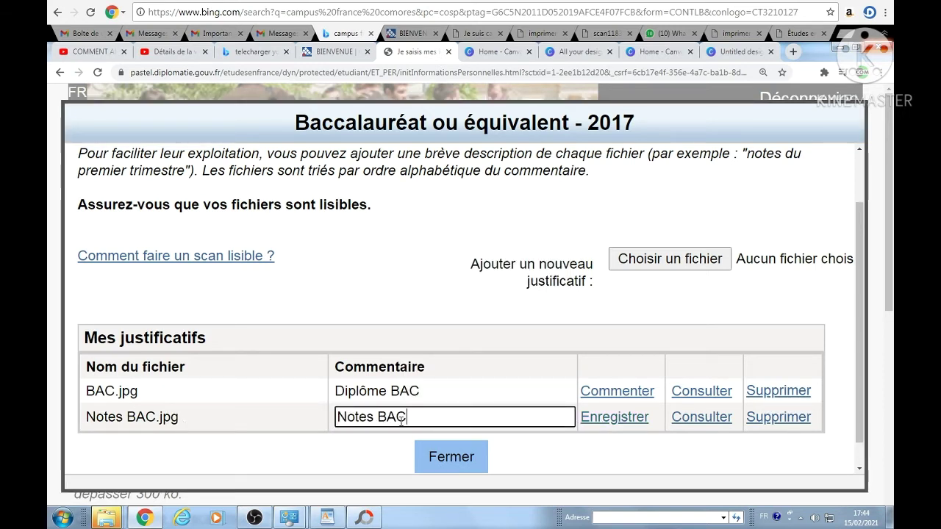
left_click(619, 418)
scroll(858, 250, "down", 1)
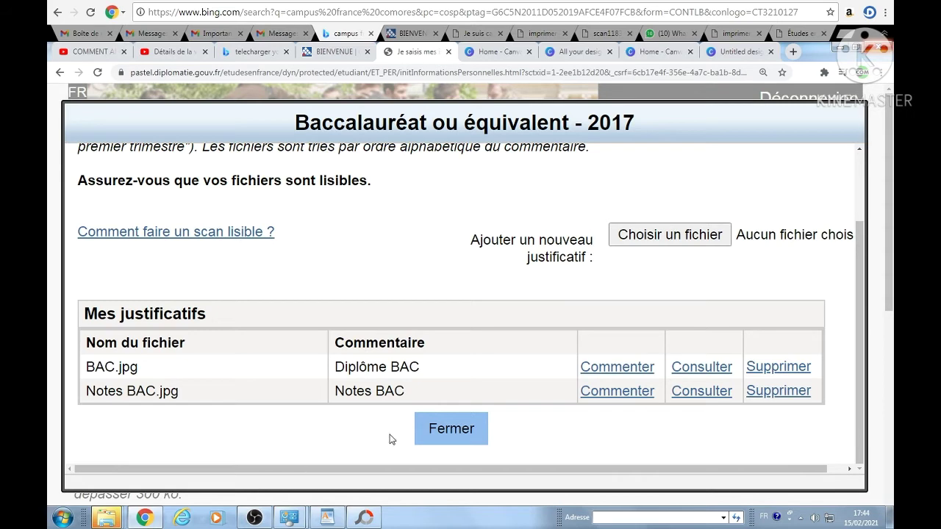
left_click(448, 428)
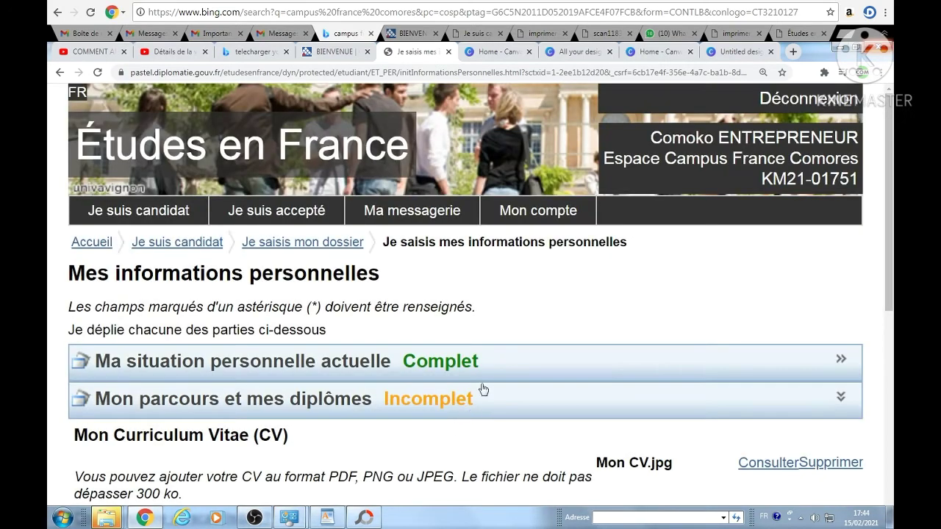
Step: Start adding a new entry of the type "Une année d'études supérieures" under Mon cursus
left_click(368, 362)
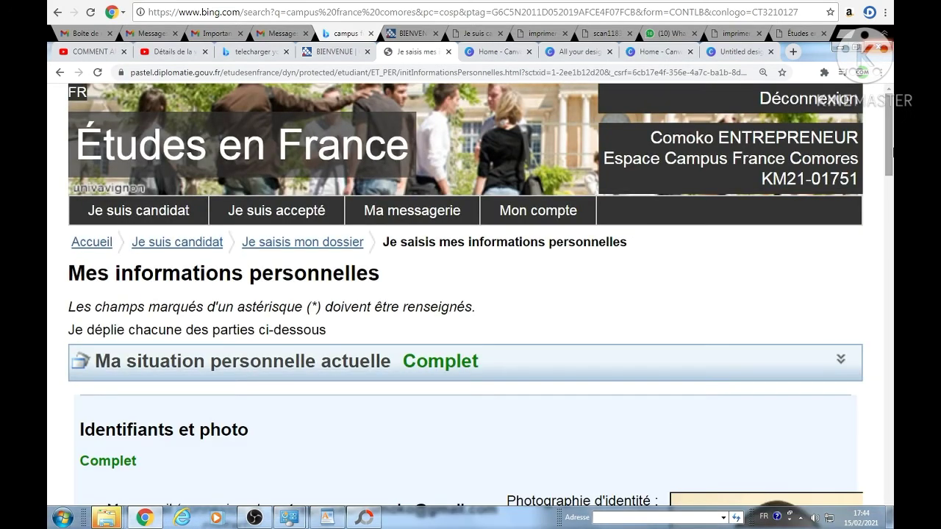
left_click_drag(893, 150, 893, 474)
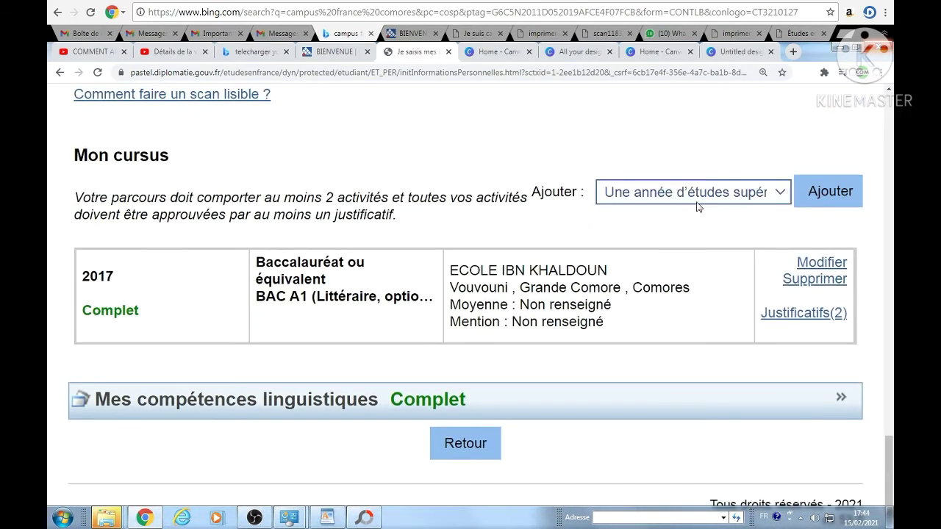
left_click(782, 196)
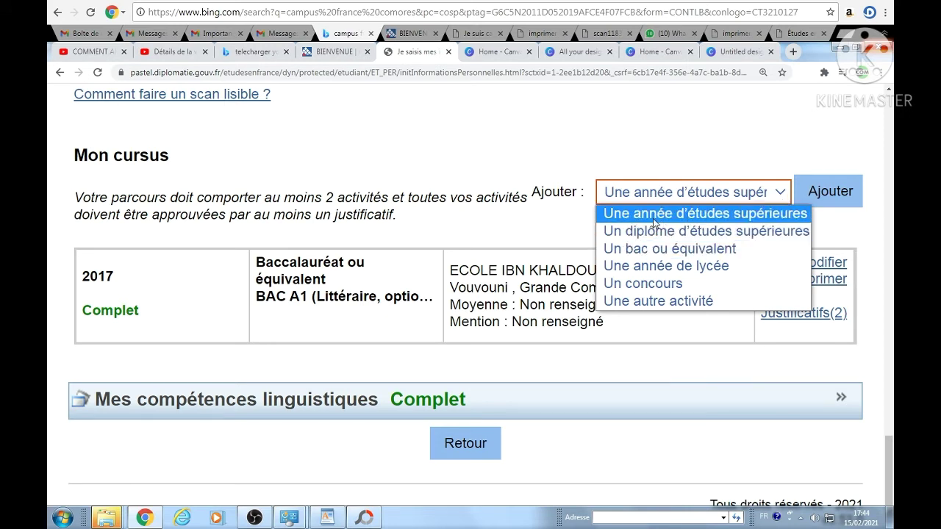
left_click(725, 214)
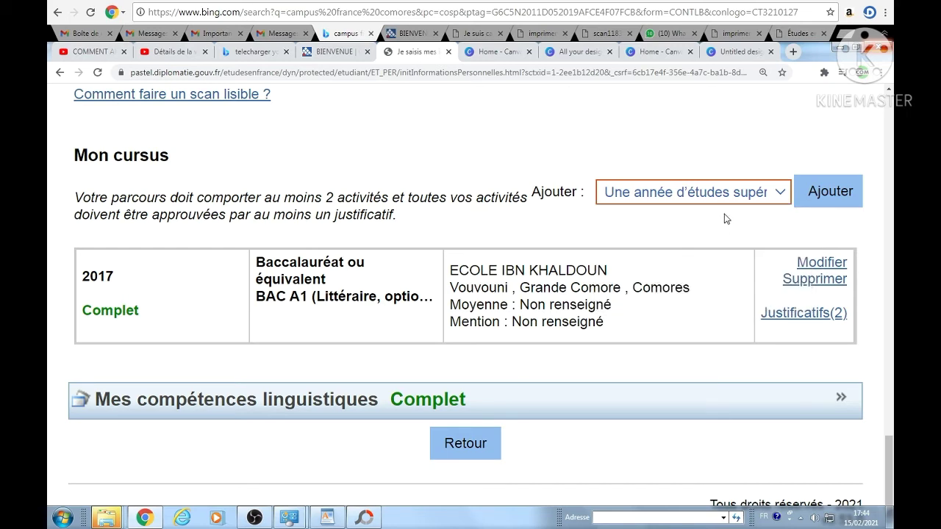
left_click(823, 207)
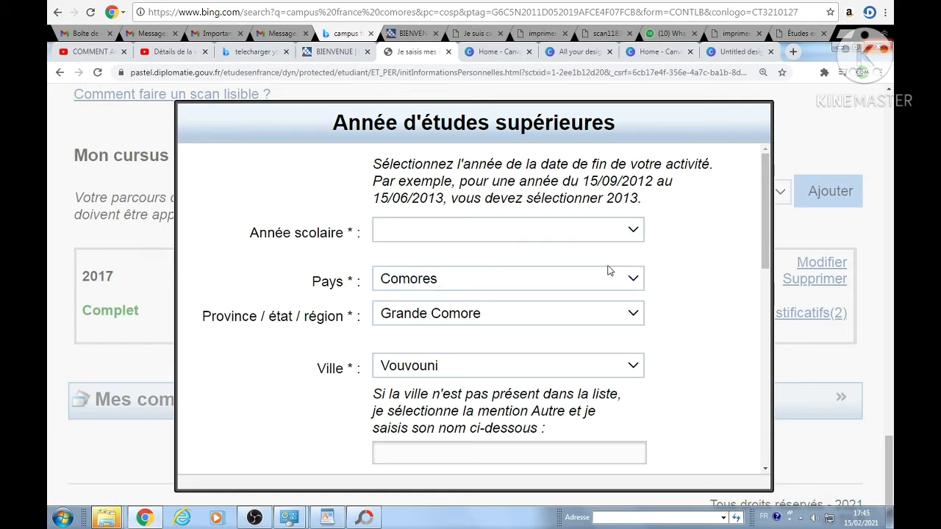
Step: Set the higher-education entry's school year to 2018 and its city to M'Vouni
left_click(623, 229)
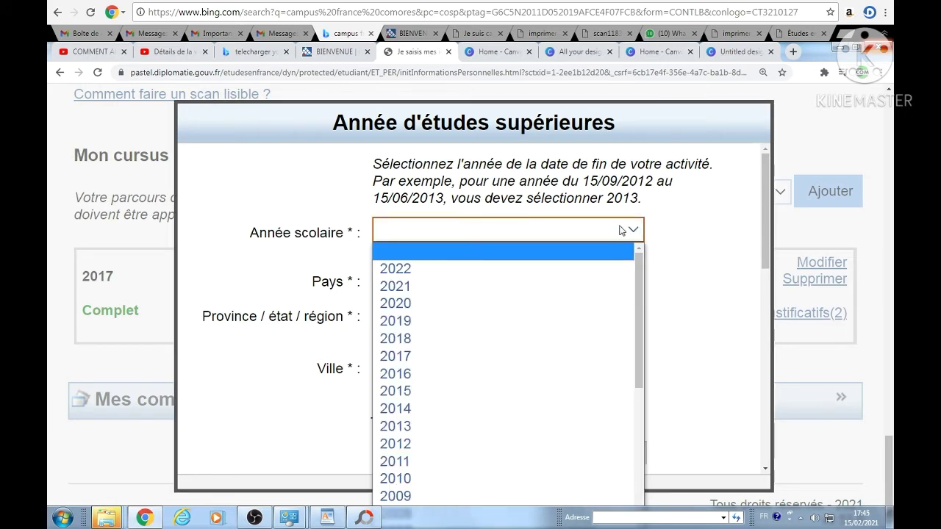
left_click(425, 340)
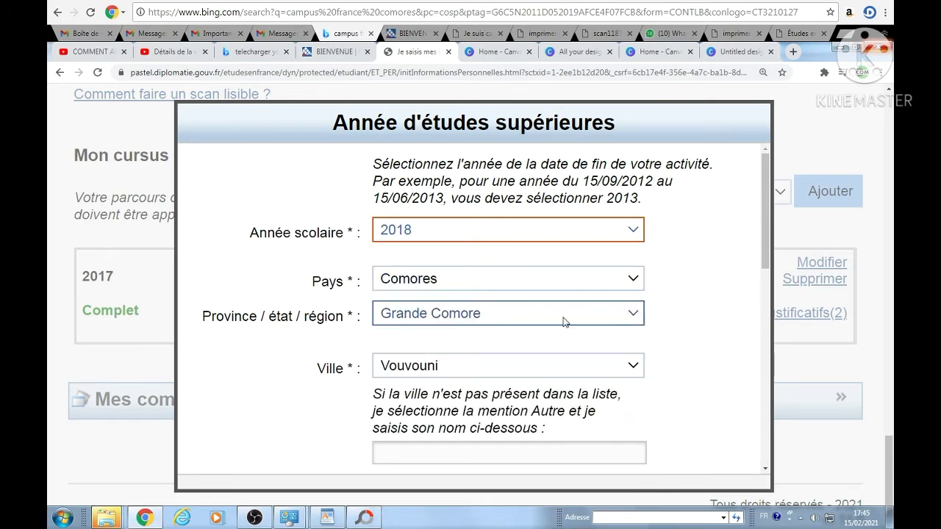
scroll(564, 322, "down", 1)
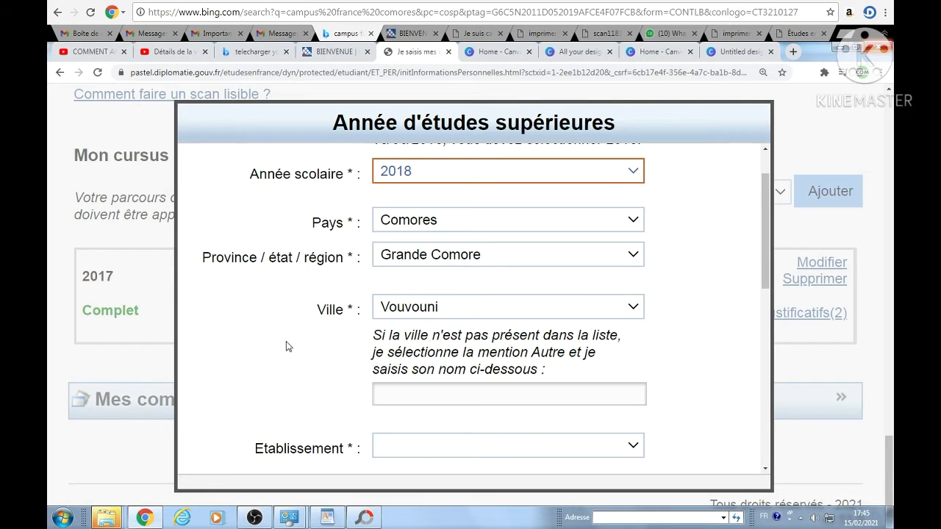
left_click(616, 316)
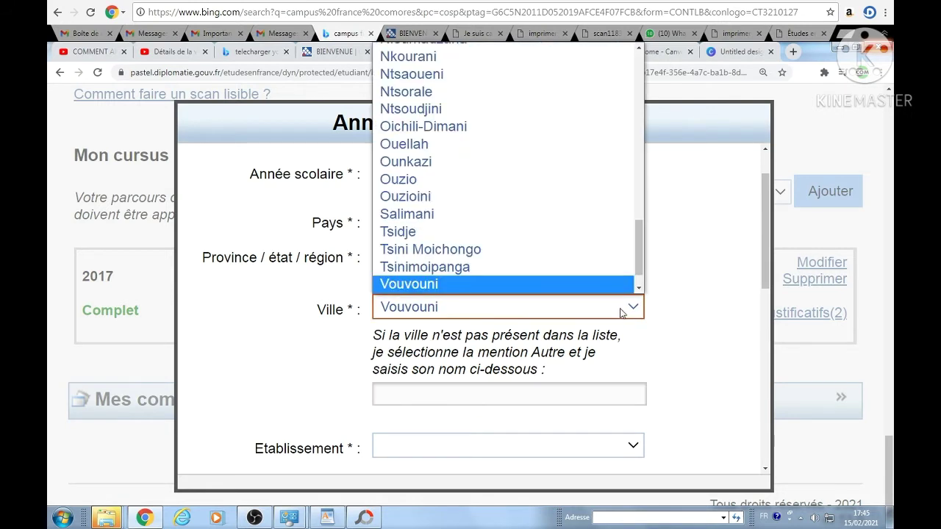
scroll(469, 255, "down", 1)
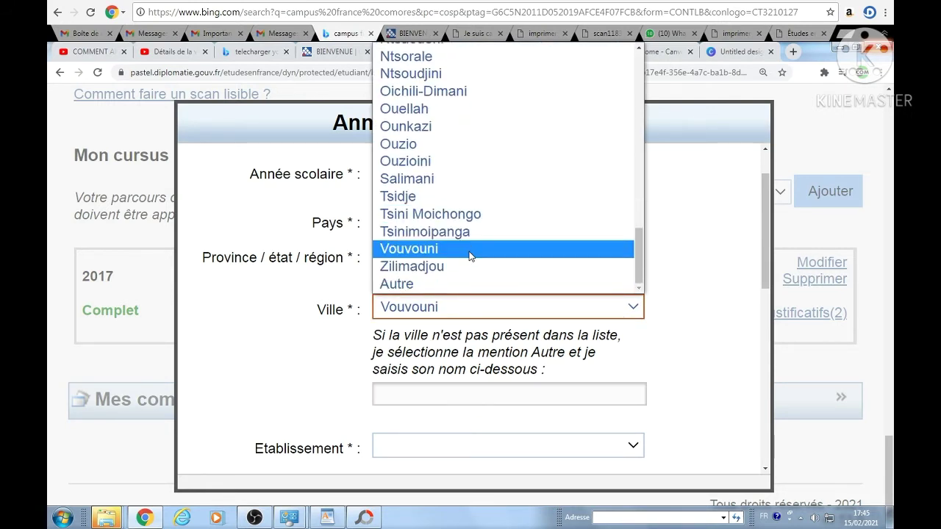
scroll(474, 254, "up", 10)
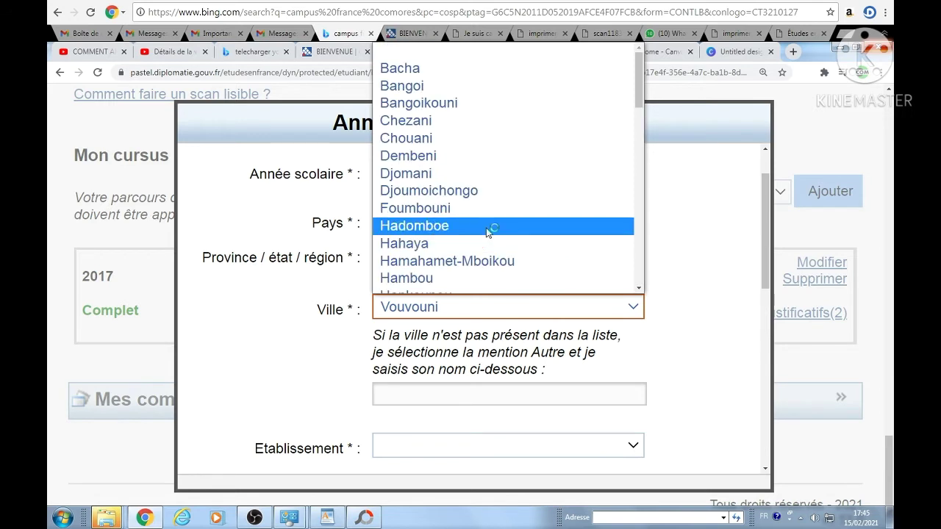
left_click_drag(644, 92, 632, 172)
left_click(435, 114)
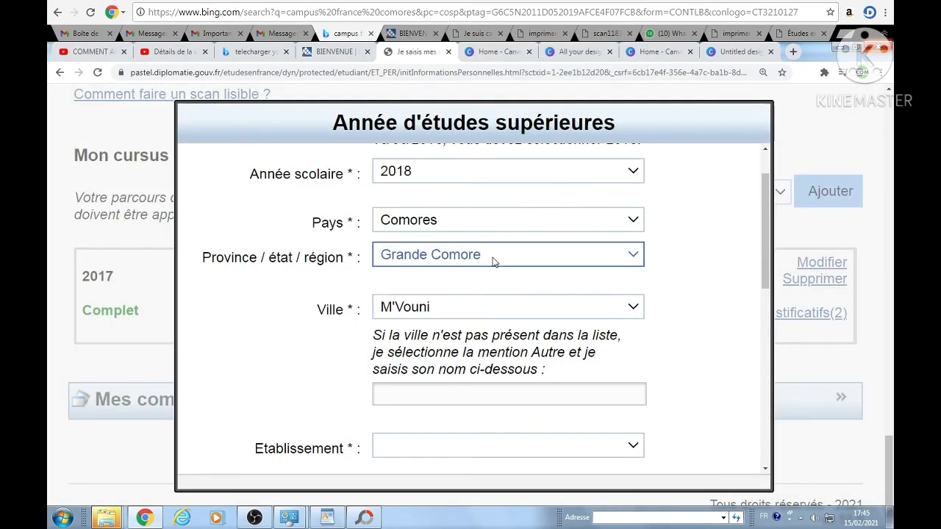
Step: Set the institution to Autre and enter "Université des comores" as its name
scroll(607, 327, "down", 3)
left_click(509, 276)
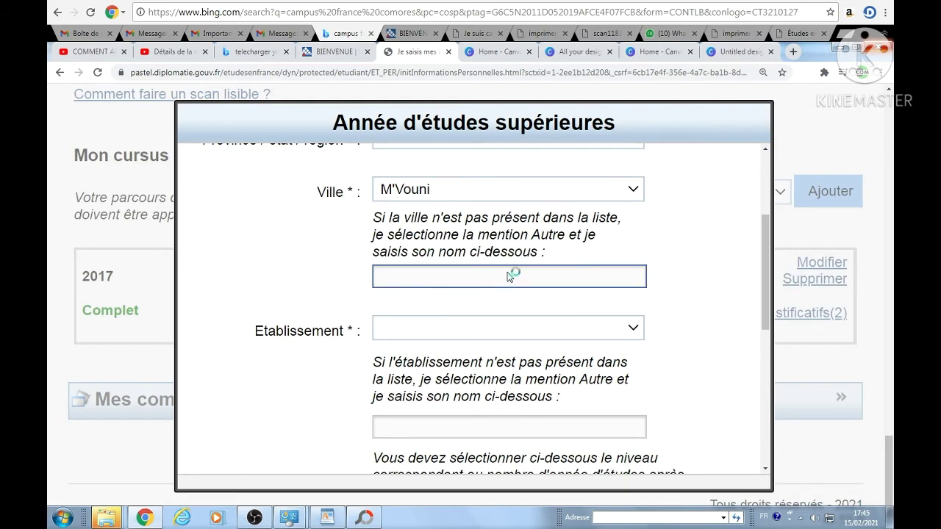
left_click(606, 328)
left_click(435, 368)
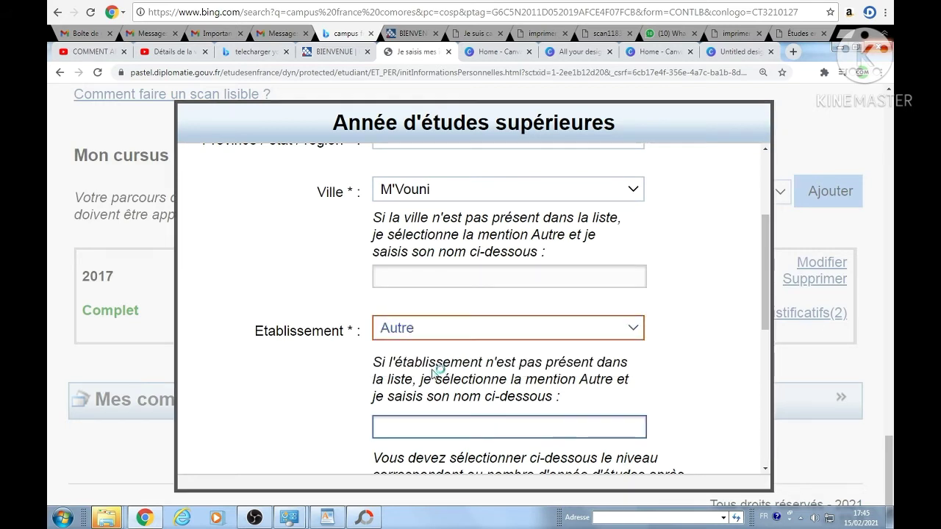
left_click(441, 426)
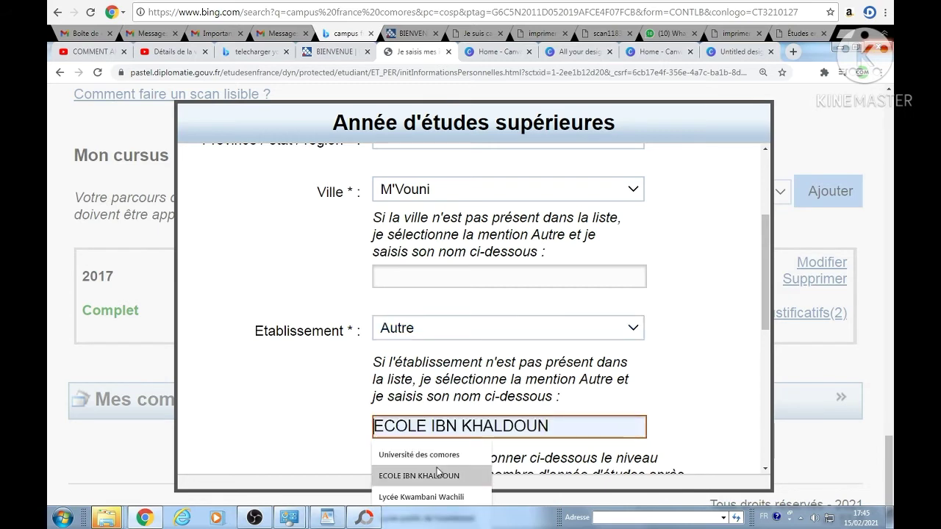
left_click(437, 456)
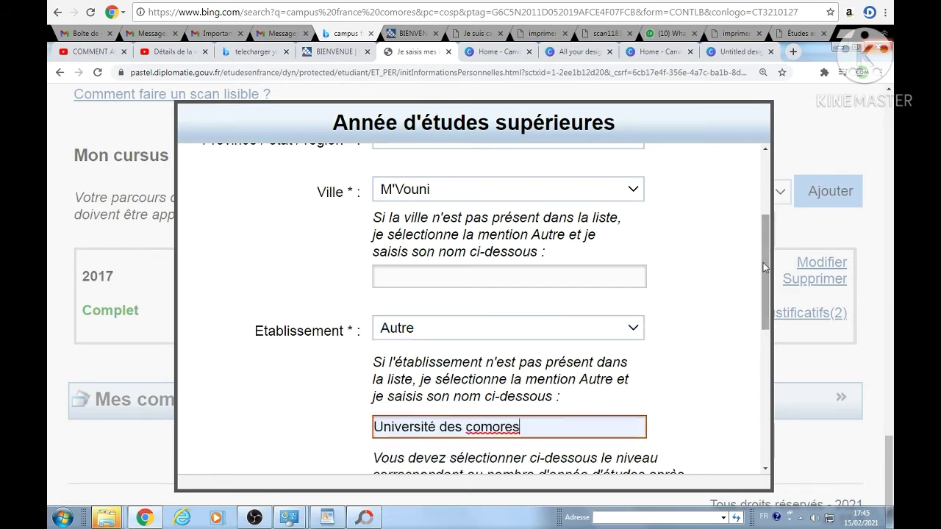
Step: Set the study level to Bac +1 and the field of study to Langues et lettres
left_click_drag(765, 265, 780, 368)
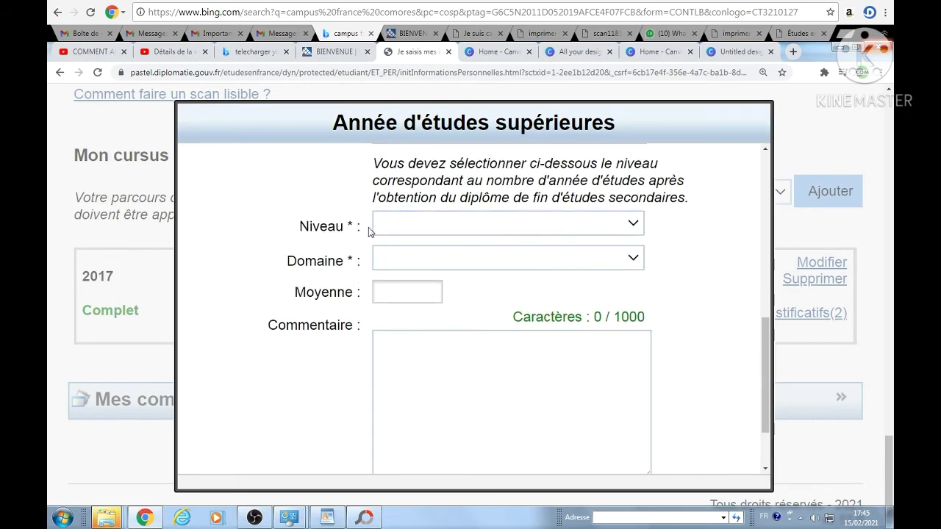
left_click(629, 225)
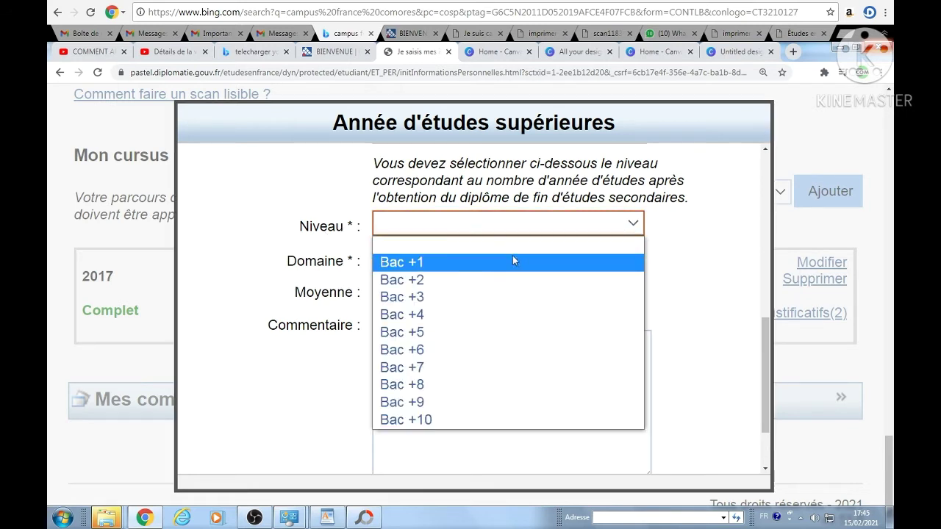
left_click(442, 269)
left_click(565, 257)
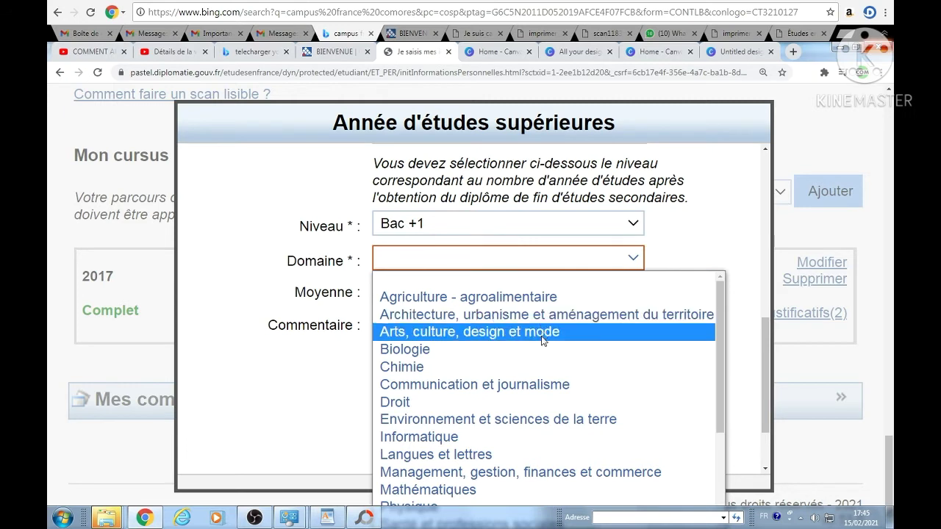
left_click(488, 456)
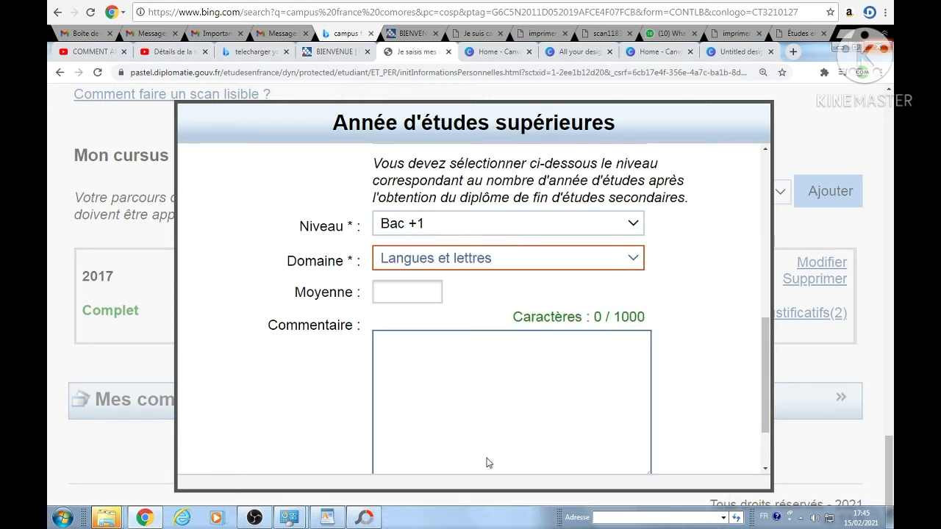
Step: Enter an average of 10,57, leave the comment empty and save the higher-education year
scroll(515, 316, "down", 2)
left_click(420, 203)
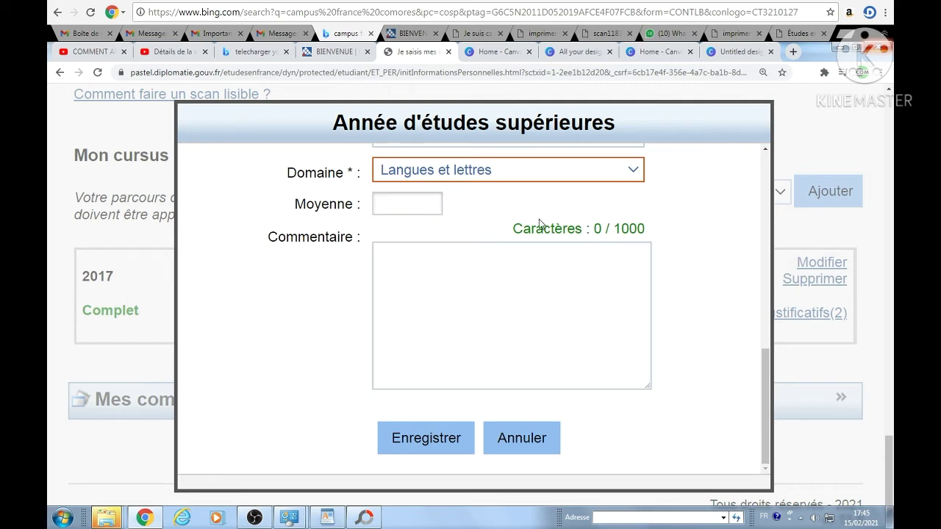
left_click(408, 206)
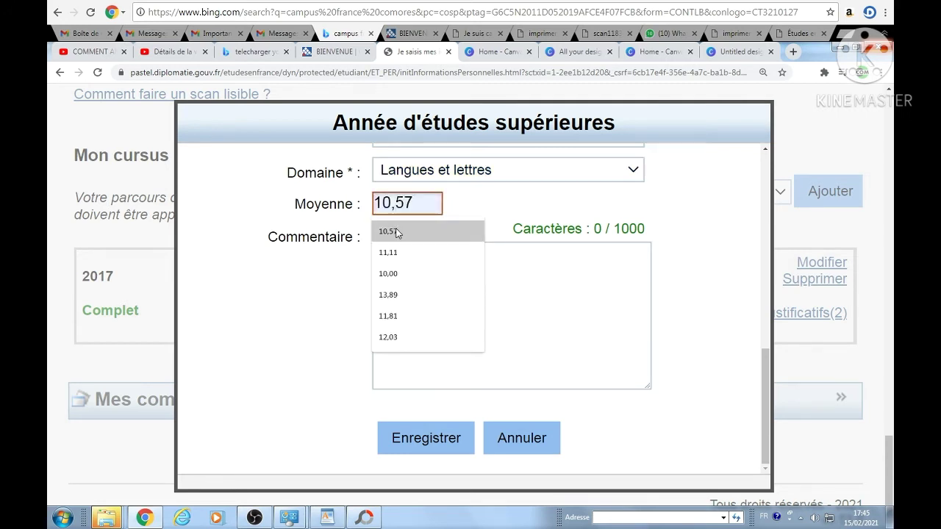
left_click(396, 231)
left_click(436, 266)
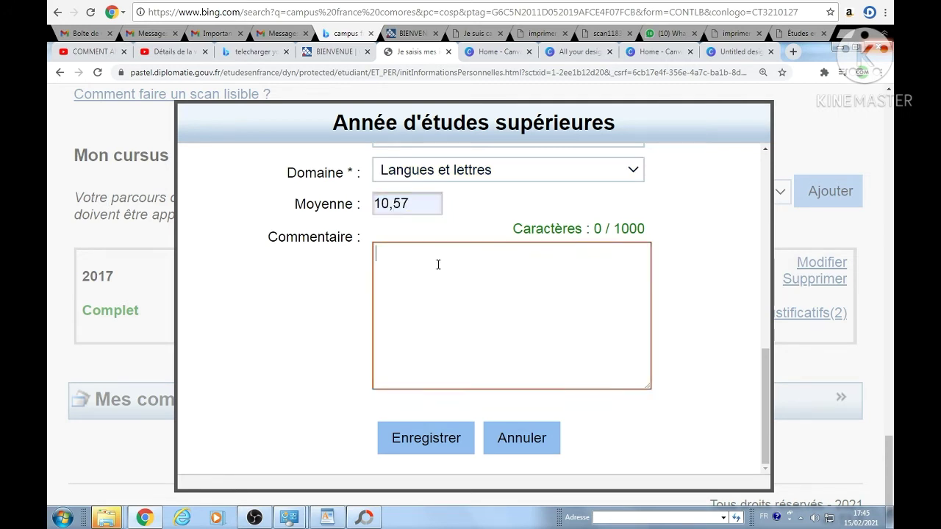
left_click(441, 445)
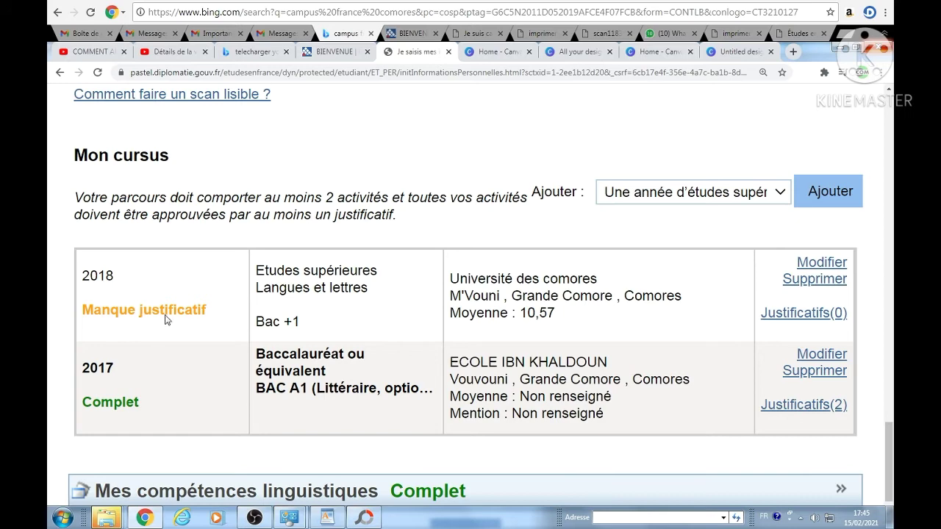
Step: Add the Attestation L1 file from the L1 subfolder of CAMPUS FRANCE as a supporting document for the 2018 study year
left_click(794, 315)
left_click(695, 327)
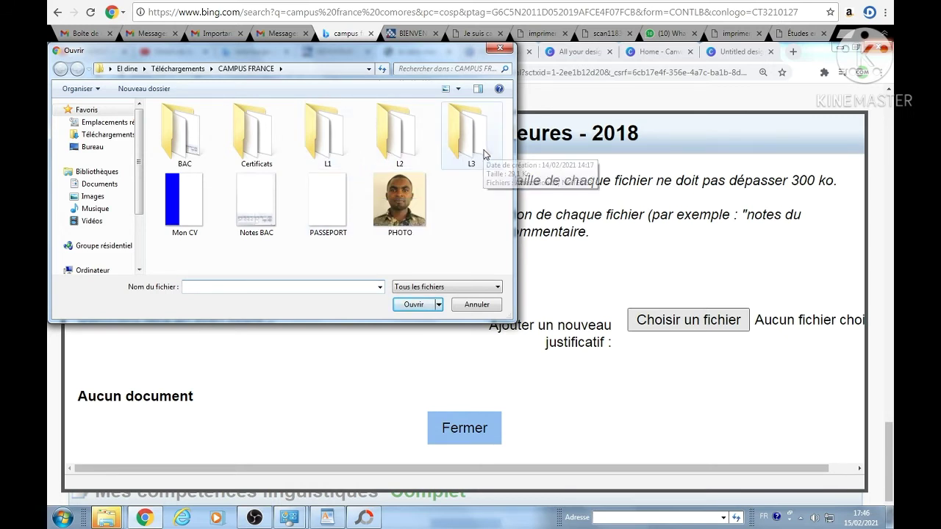
double_click(322, 153)
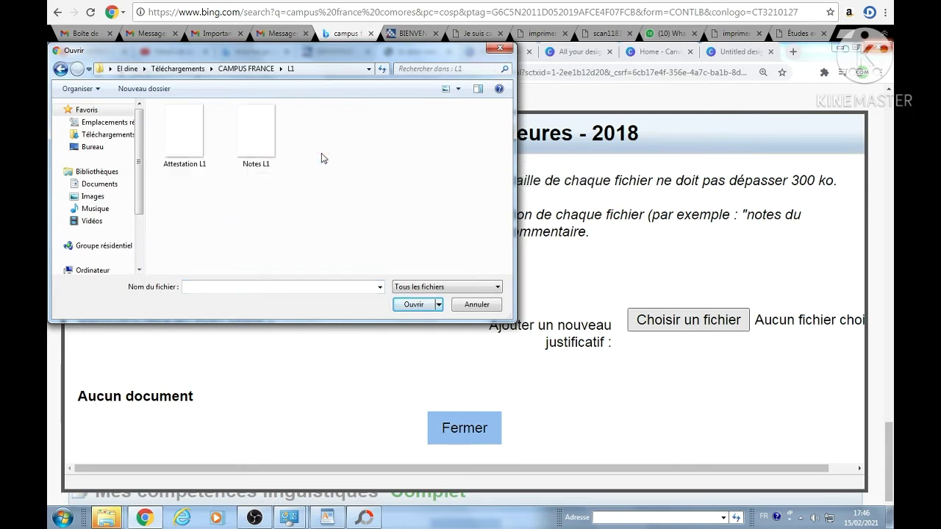
left_click(193, 173)
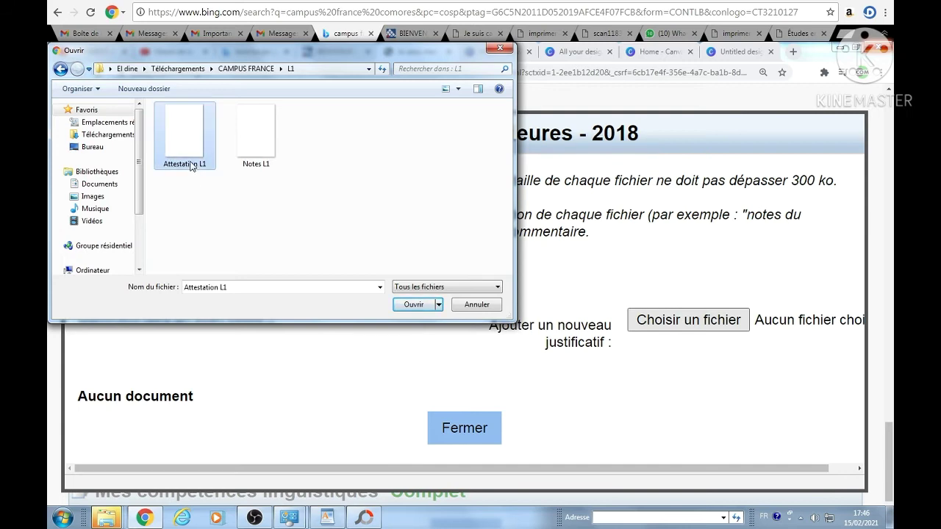
left_click(414, 305)
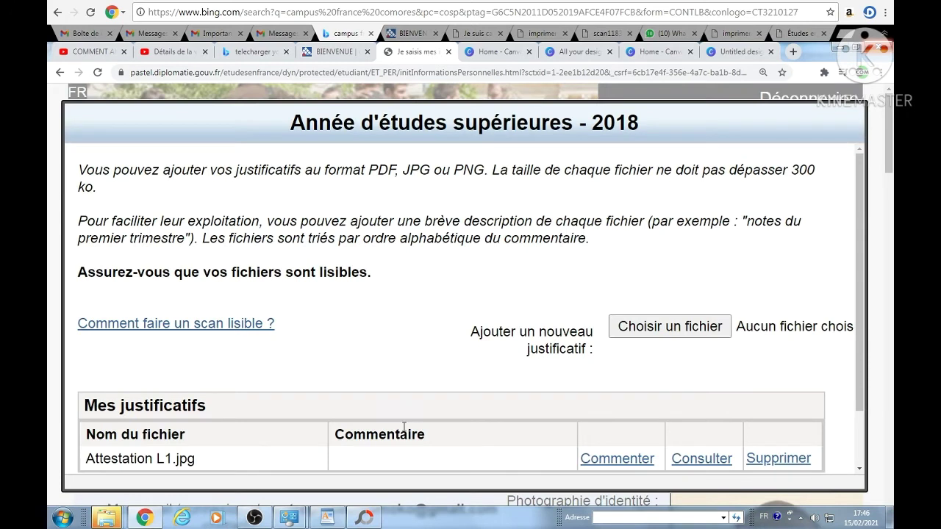
Step: Comment the Attestation L1.jpg supporting document with its own name, "Attestation L1", and save the comment
scroll(404, 427, "down", 1)
left_click(586, 395)
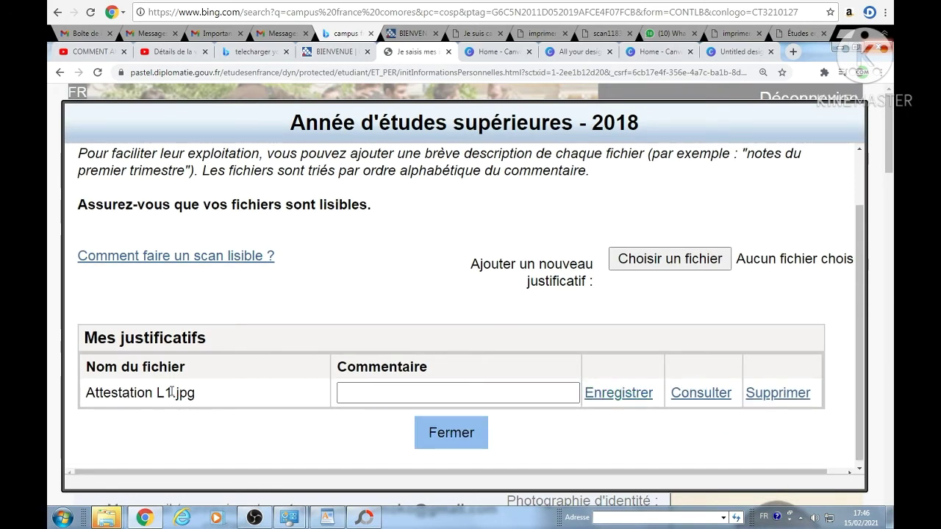
left_click_drag(171, 391, 86, 391)
key("ctrl+c")
right_click(106, 395)
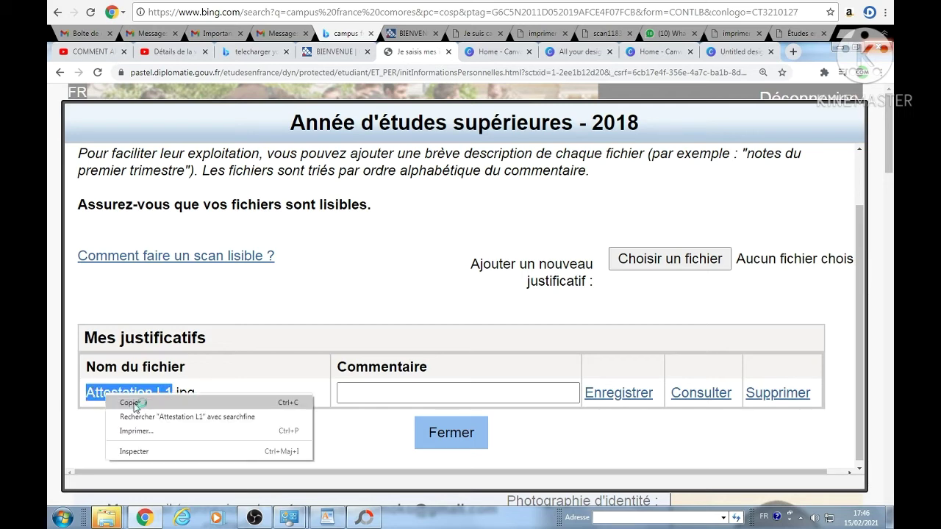
left_click(135, 404)
left_click(365, 391)
right_click(369, 391)
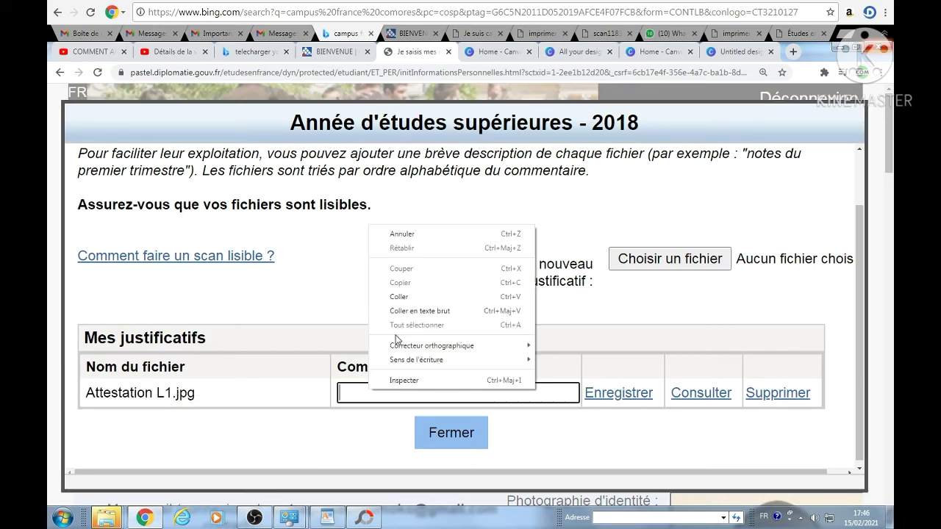
left_click(400, 297)
left_click(616, 394)
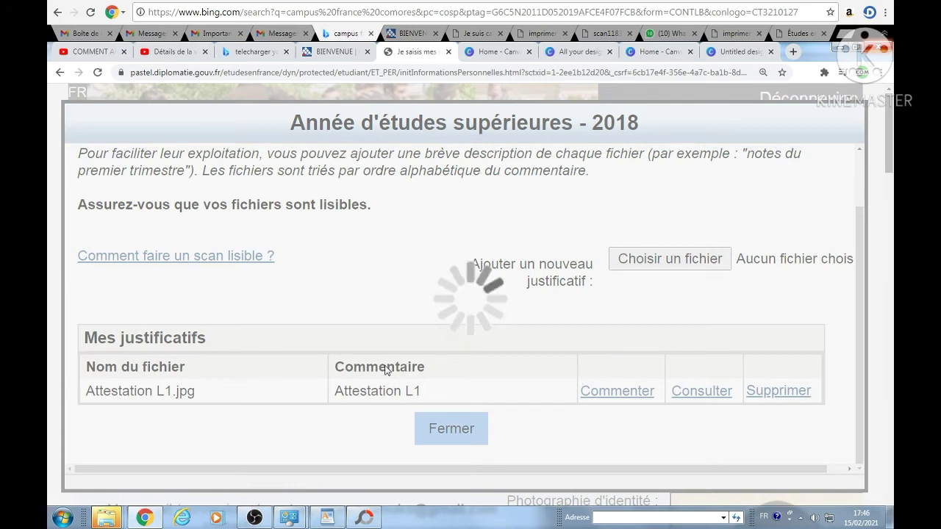
Step: Reload the page and check the status of the 2018 entry under Mon cursus in Mon parcours et mes diplômes
left_click(98, 73)
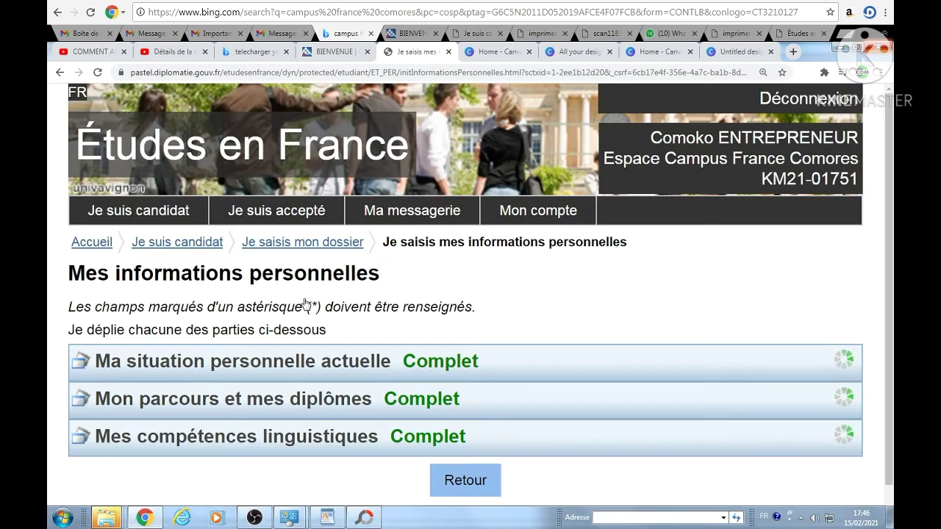
left_click(308, 401)
scroll(712, 366, "down", 2)
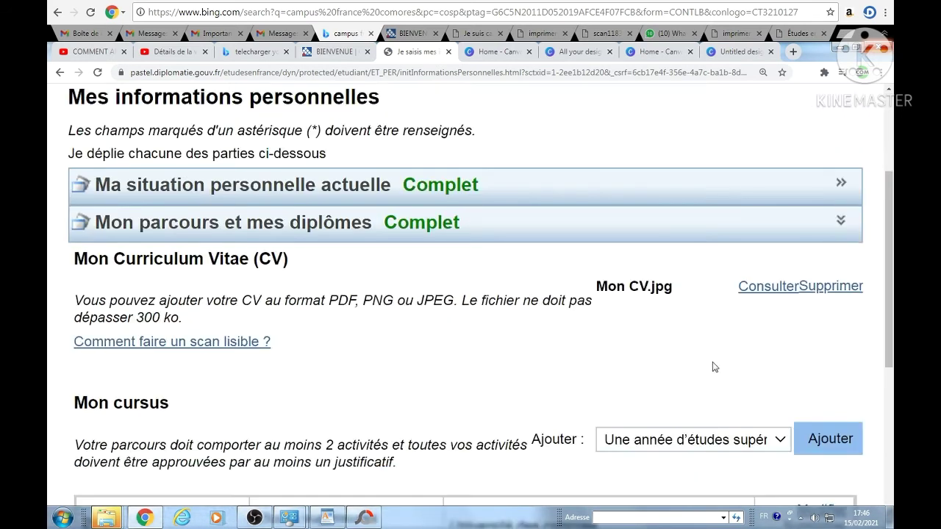
left_click_drag(890, 255, 893, 369)
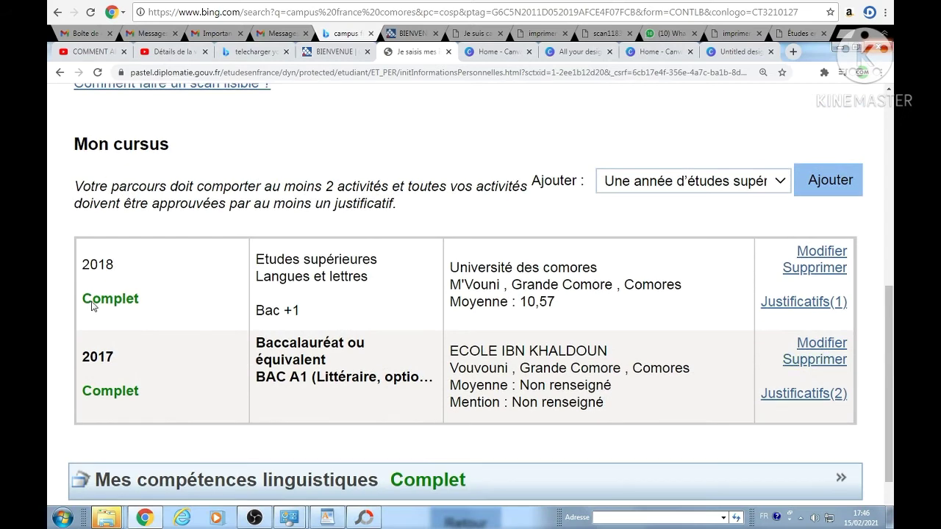
Step: Add the Notes L1 file from the L1 folder as another supporting document for the 2018 study year
left_click(781, 301)
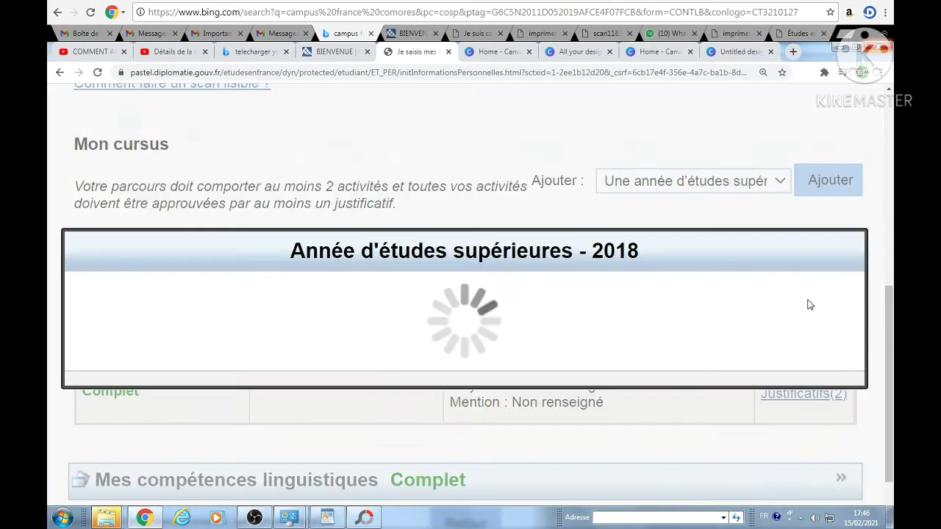
scroll(718, 410, "down", 1)
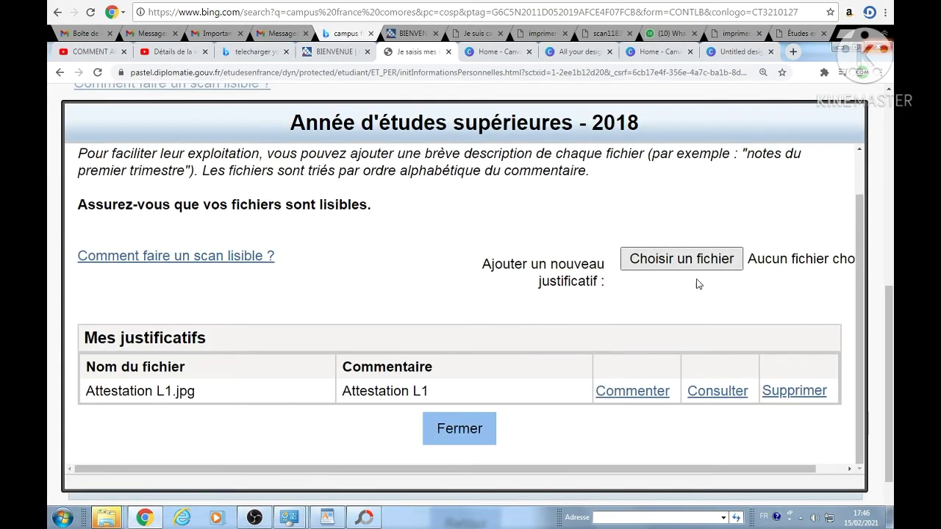
left_click(662, 266)
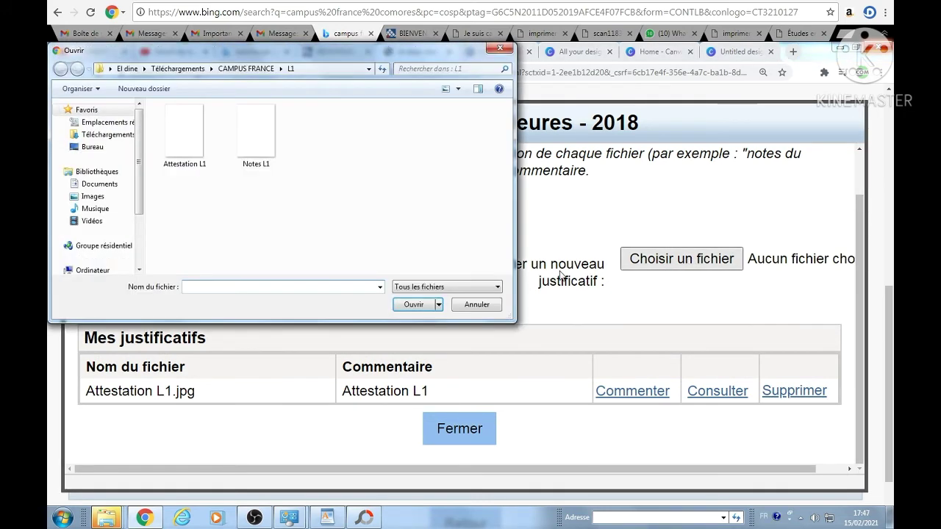
left_click(256, 166)
left_click(413, 305)
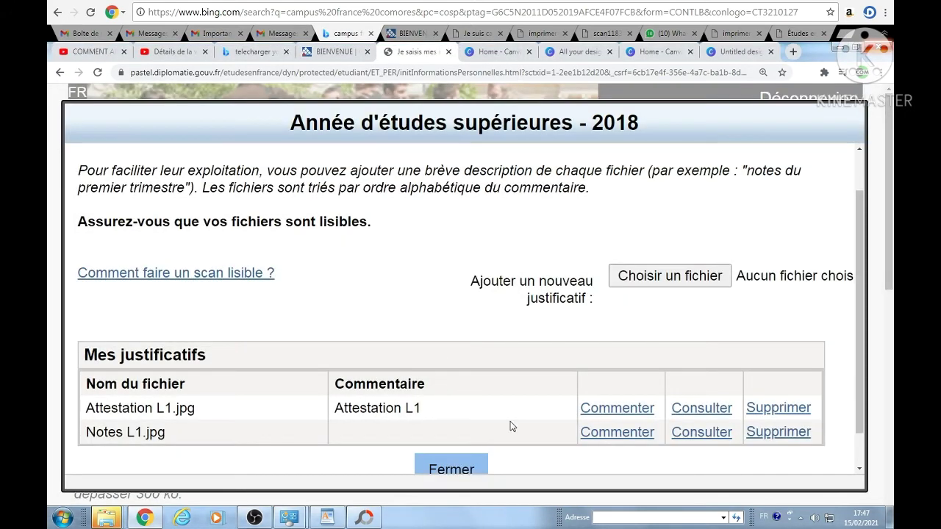
Step: Comment the Notes L1.jpg supporting document with its own name, "Notes L1", and save the comment
left_click_drag(142, 433, 85, 432)
key("ctrl+c")
right_click(102, 430)
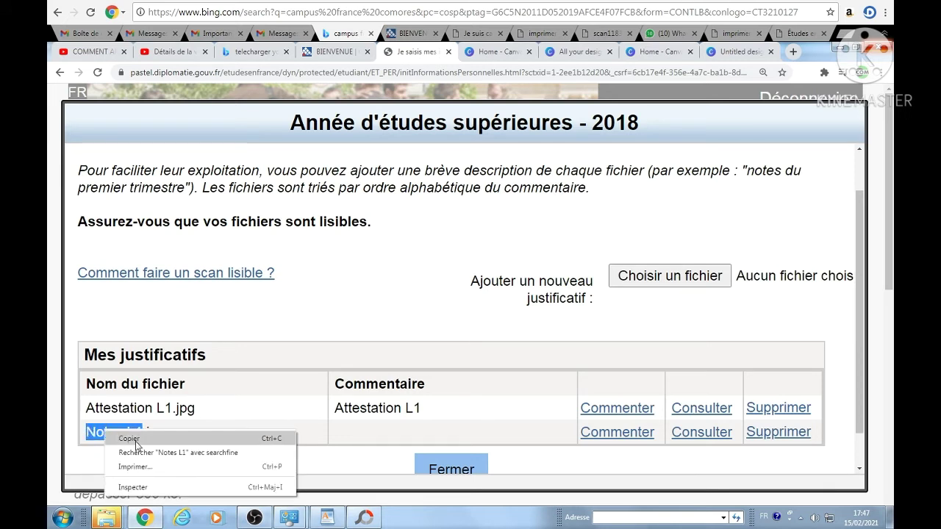
left_click(134, 442)
left_click(594, 433)
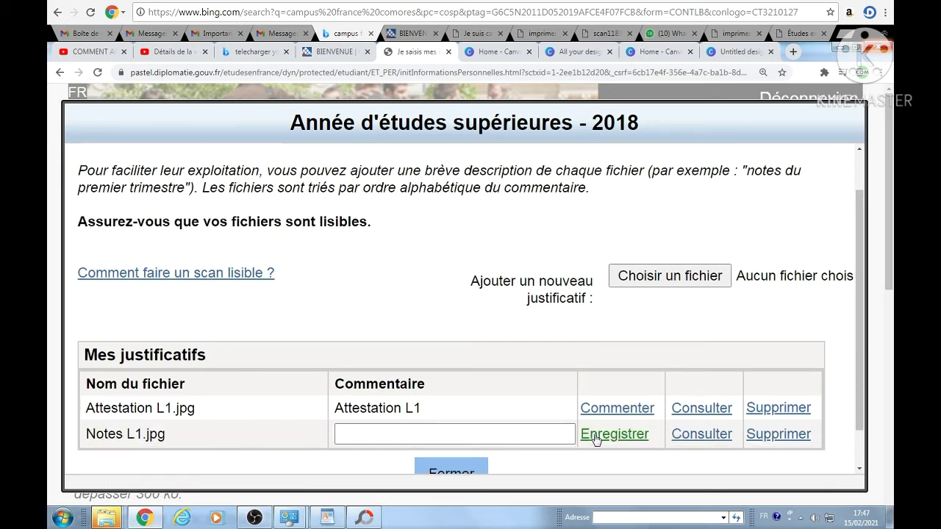
right_click(431, 434)
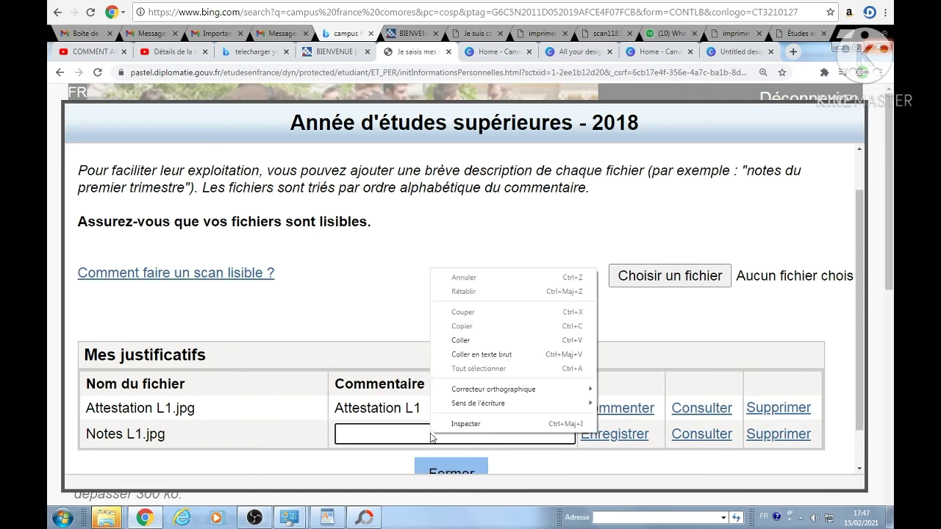
left_click(471, 341)
left_click(610, 435)
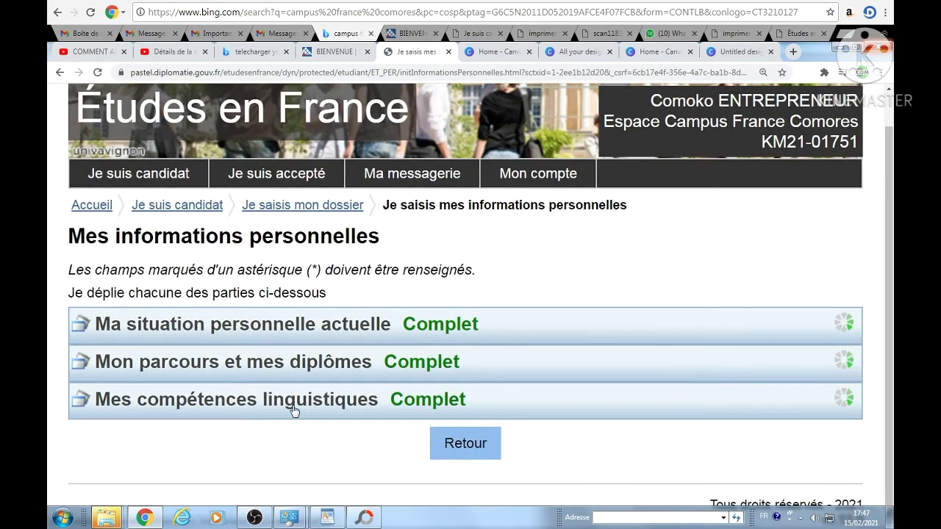
Step: Reopen Mon parcours et mes diplômes and start a new "Une autre activité" entry under Mon cursus
left_click(317, 364)
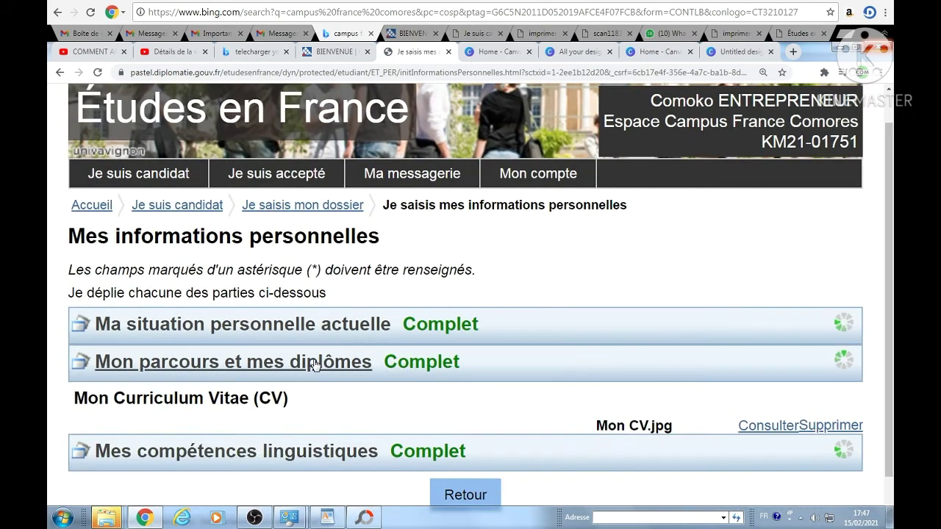
scroll(548, 409, "down", 6)
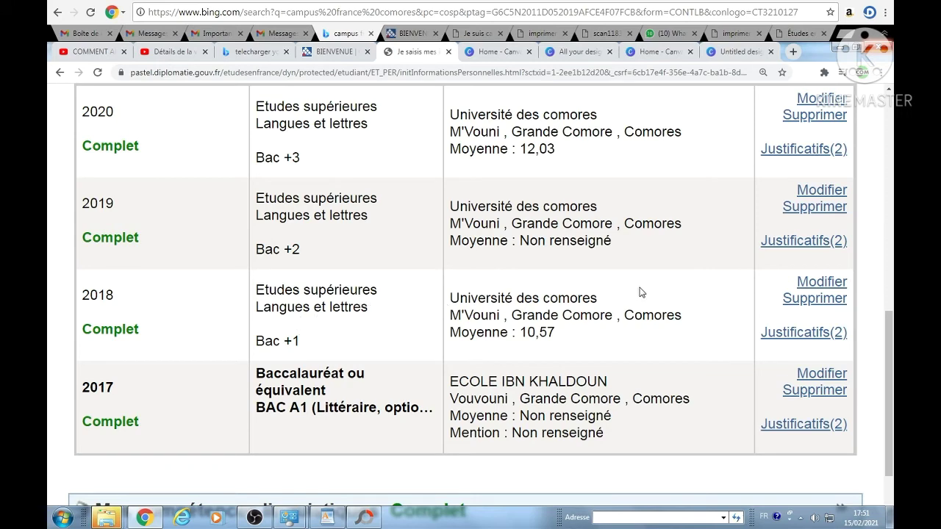
left_click_drag(892, 397, 892, 333)
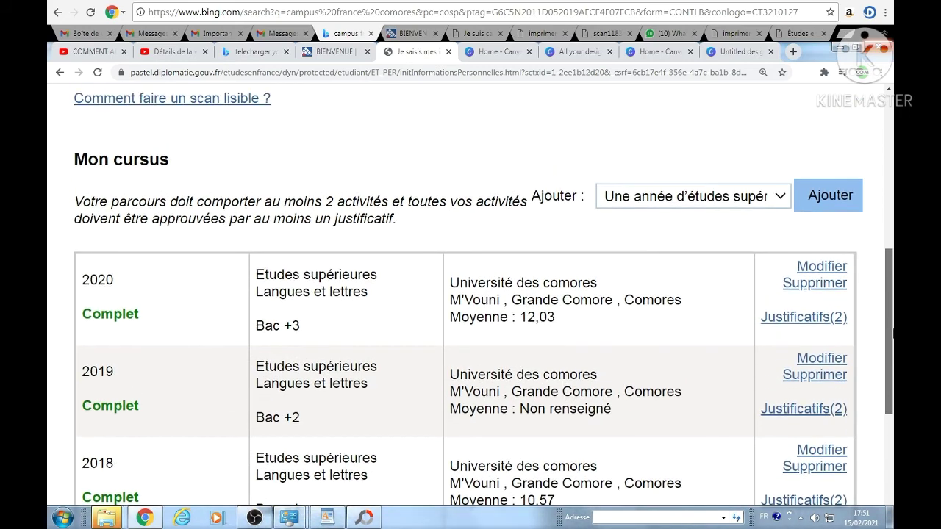
left_click(779, 204)
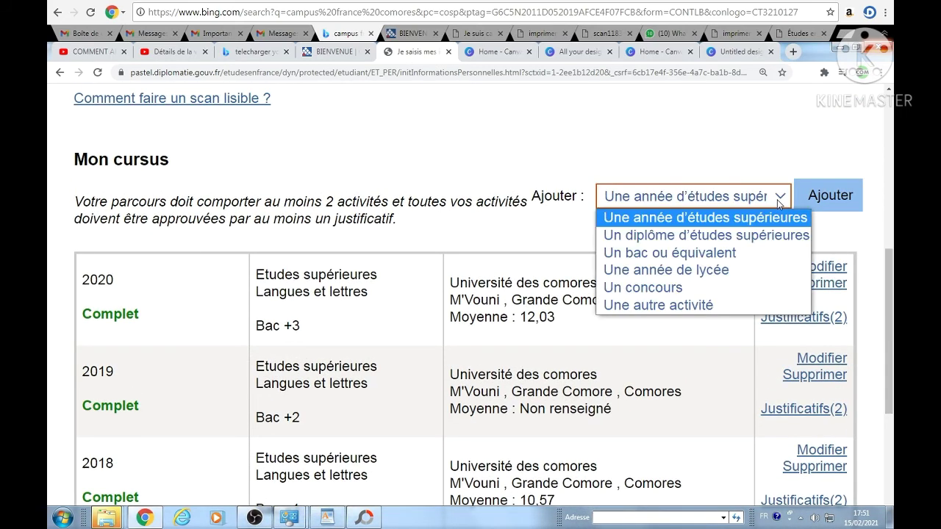
left_click(673, 307)
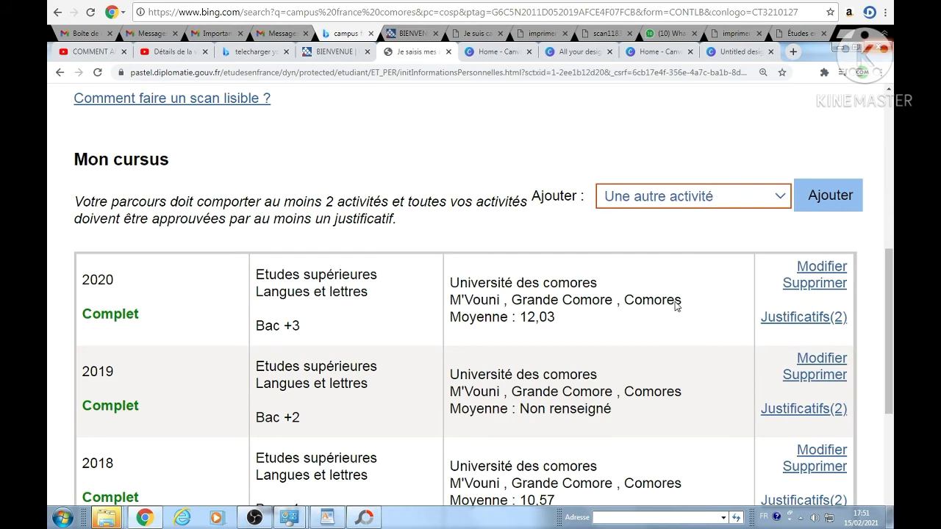
left_click(821, 203)
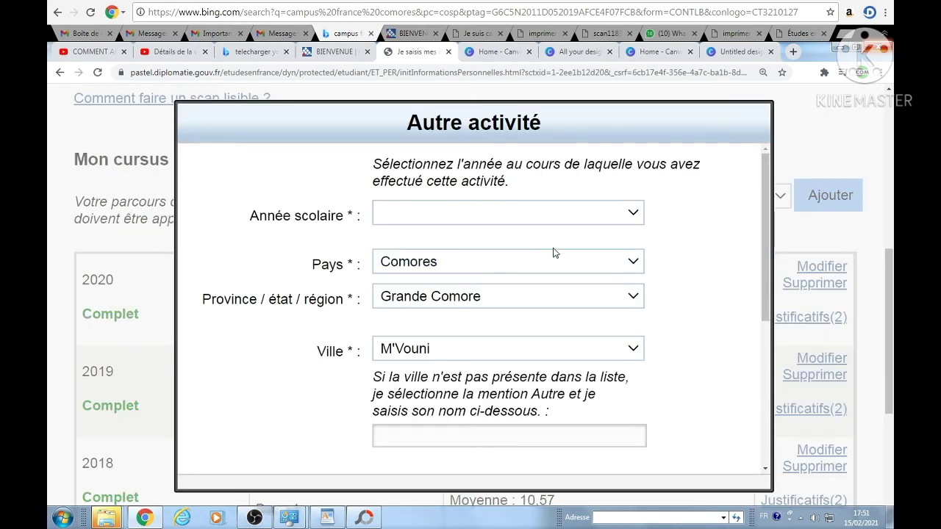
Step: Set the activity's school year to 2021 and its city to M'De
left_click(609, 222)
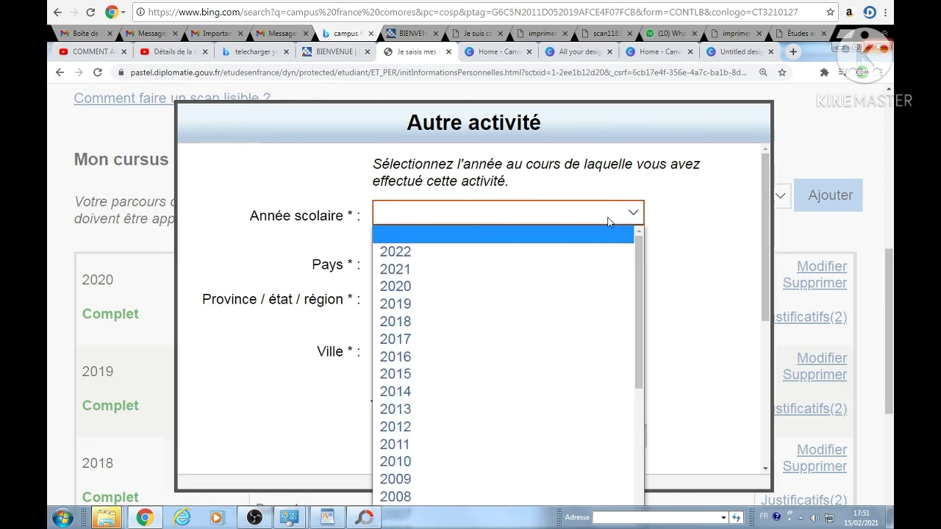
left_click(424, 270)
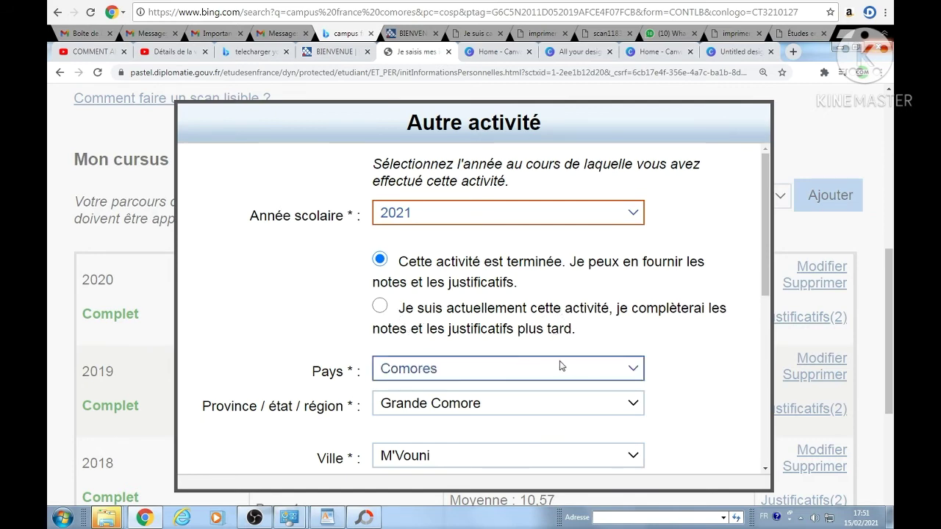
scroll(607, 361, "down", 1)
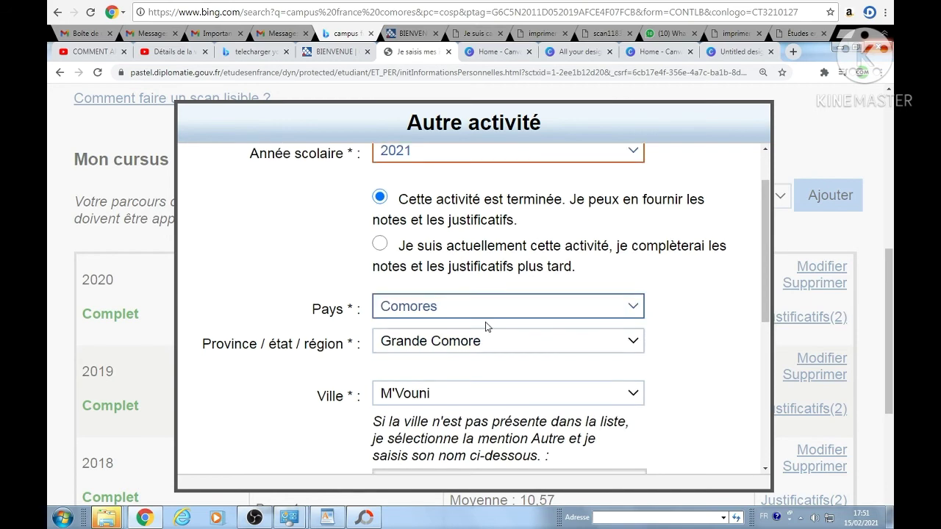
scroll(485, 327, "down", 1)
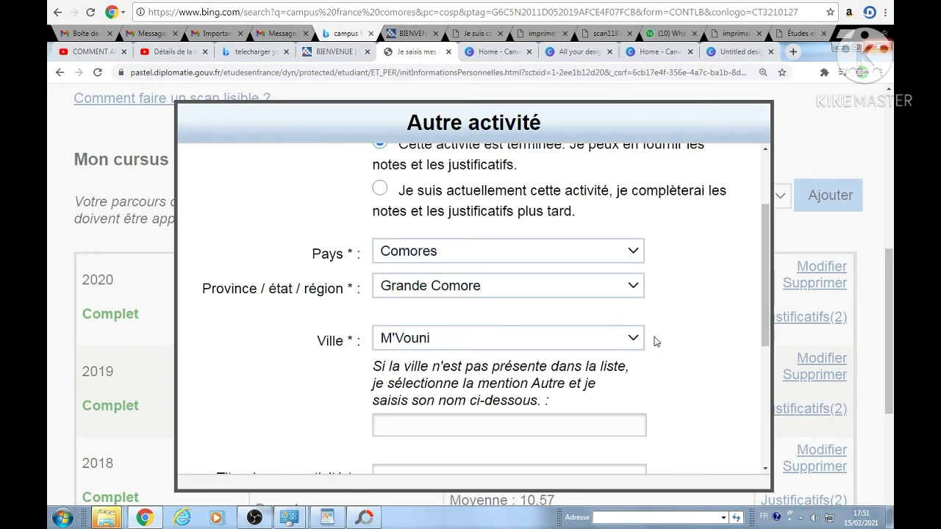
left_click(623, 337)
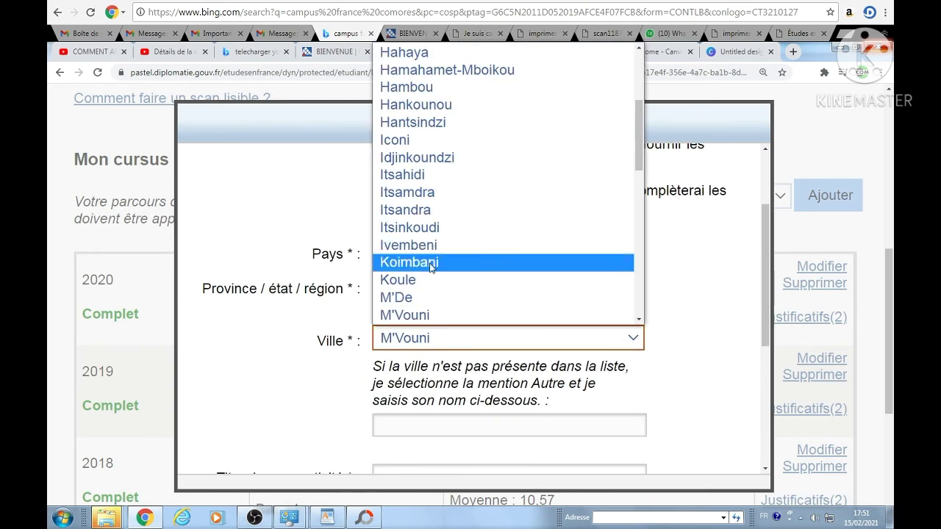
left_click(422, 297)
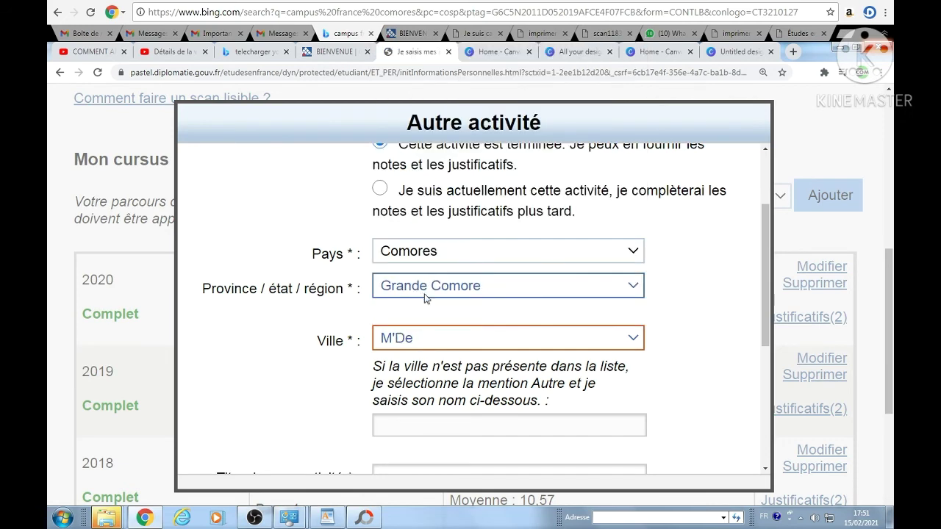
Step: Enter "Cours d'anglais" as the activity title
scroll(702, 346, "down", 2)
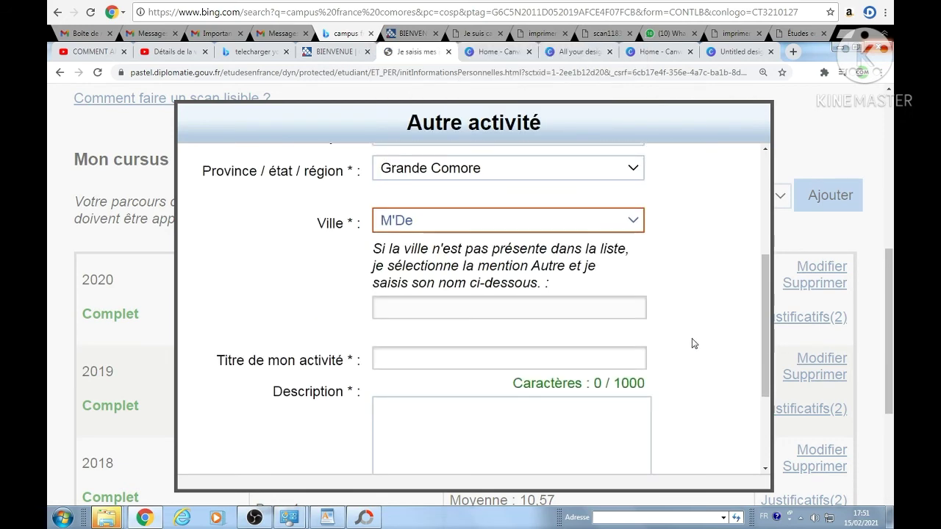
left_click(443, 361)
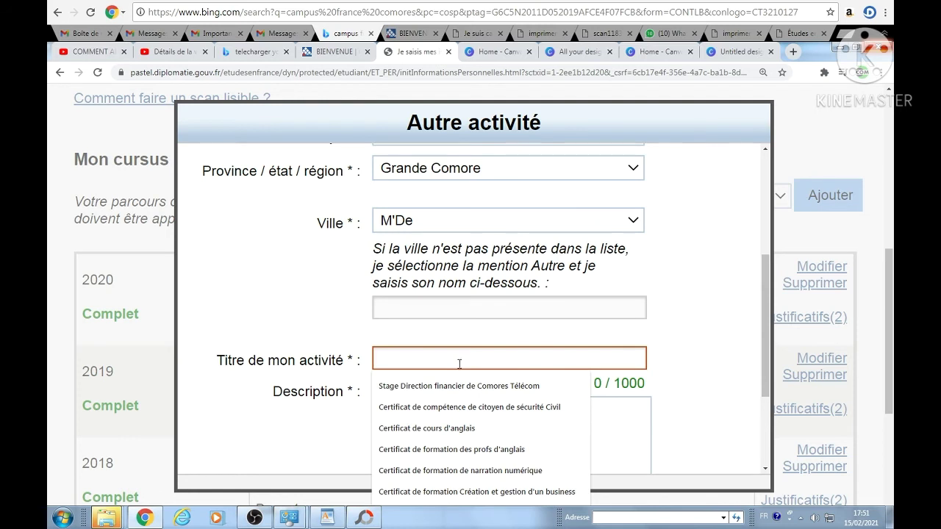
type("Cou")
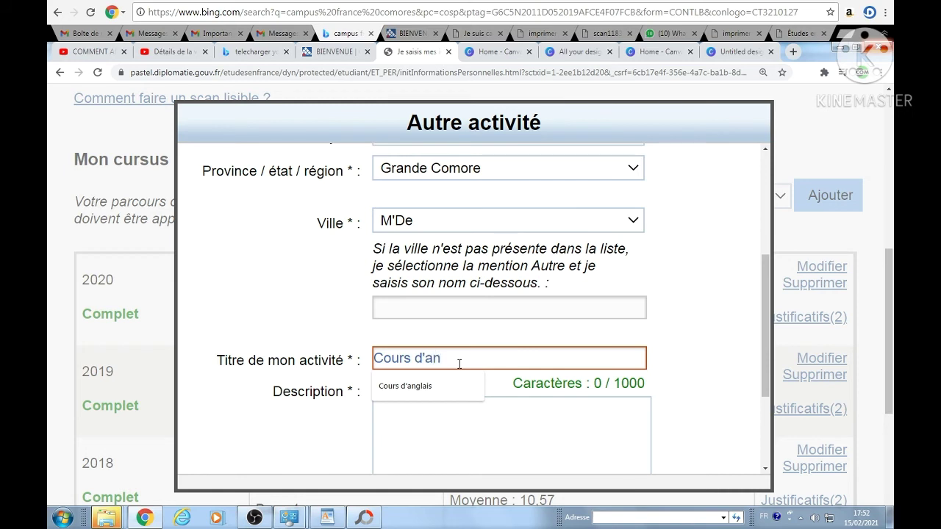
type("rs d'an")
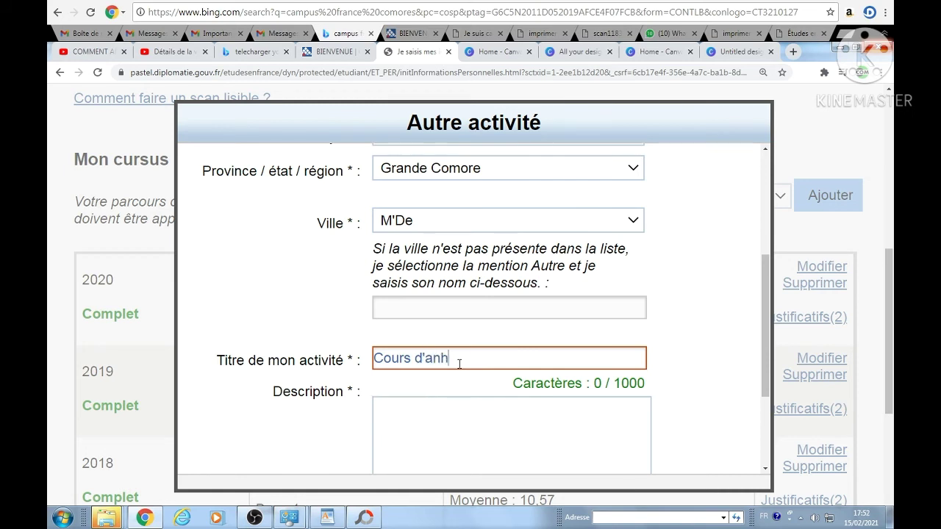
type("glais")
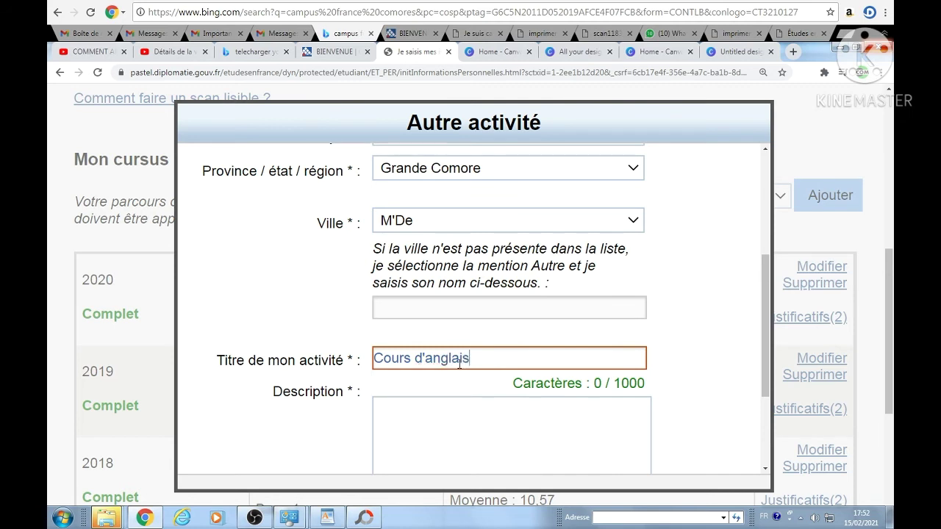
Step: Switch to WordPad and copy the sentence about the intensive English programme for use as the activity's Description
left_click(522, 409)
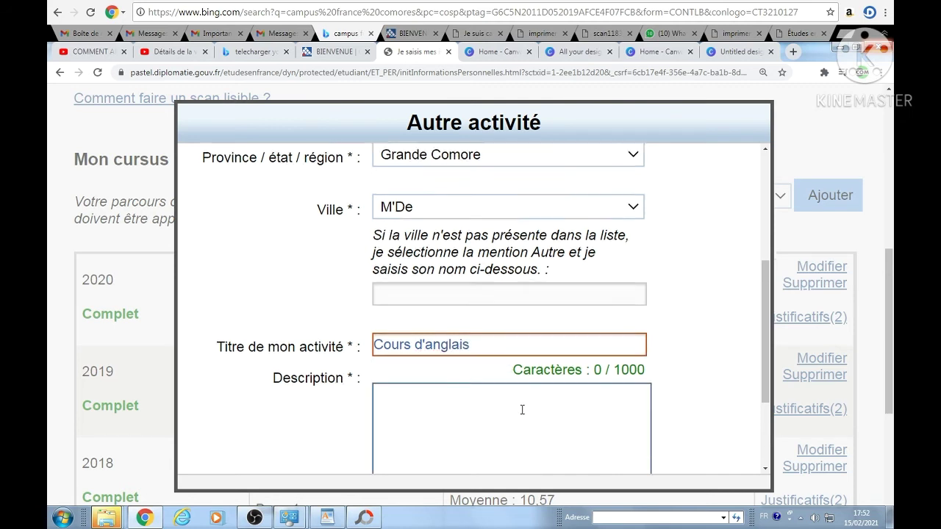
scroll(544, 401, "down", 2)
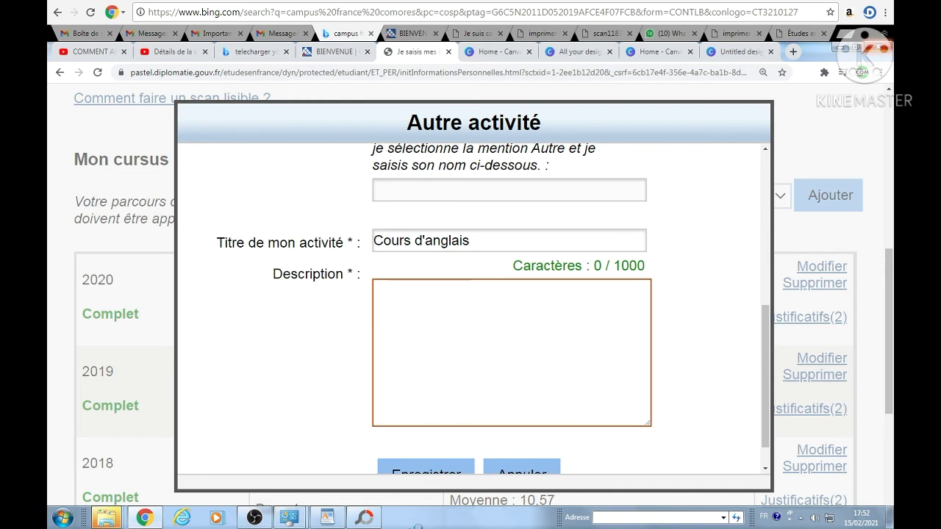
left_click(327, 517)
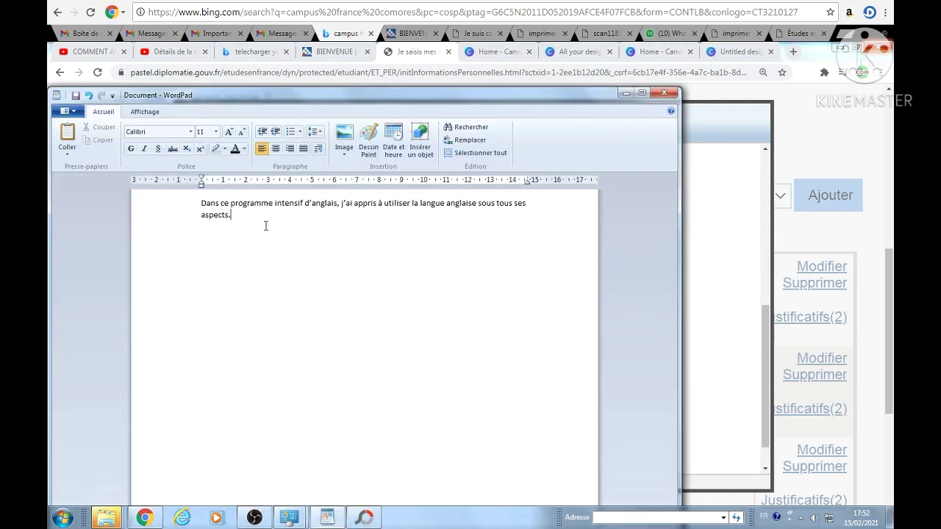
left_click_drag(254, 224, 202, 203)
key("ctrl+c")
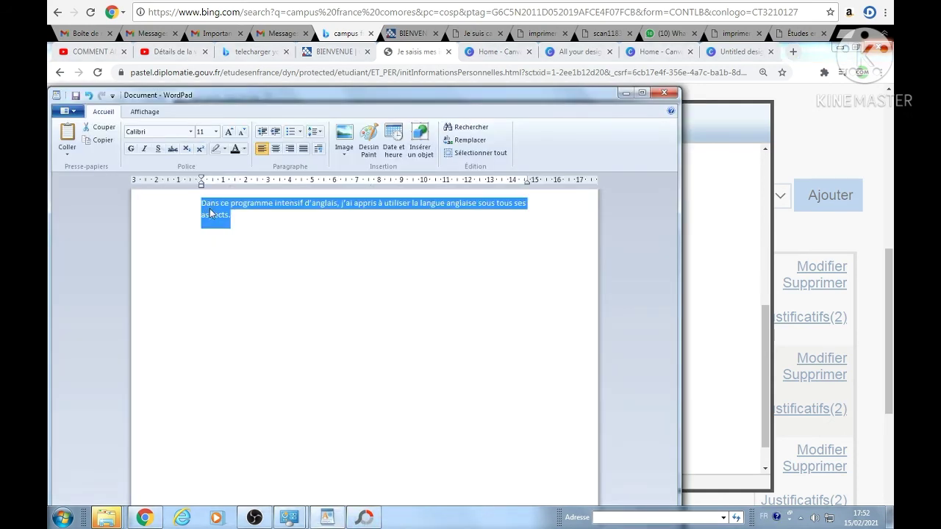
right_click(210, 213)
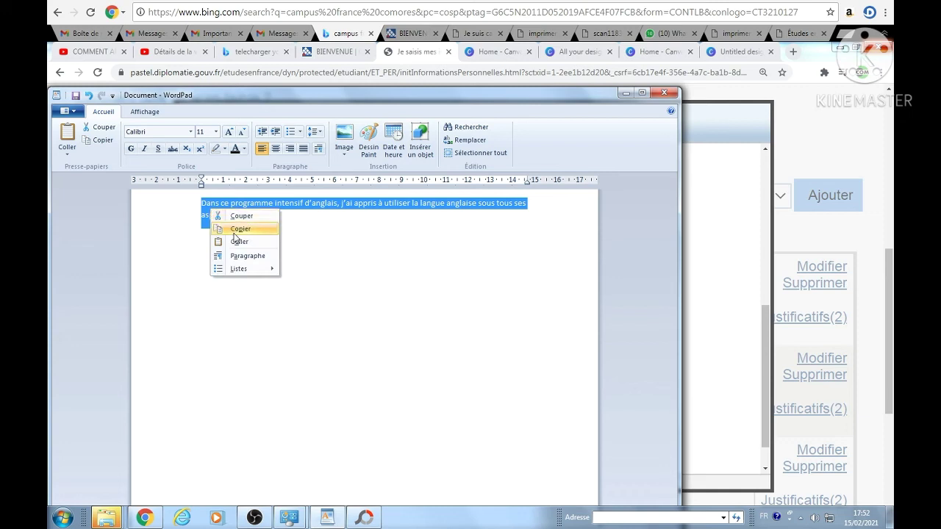
left_click(236, 228)
Step: Return to the Autre activité form in the browser, paste the copied sentence as the Description and save the entry
left_click(145, 518)
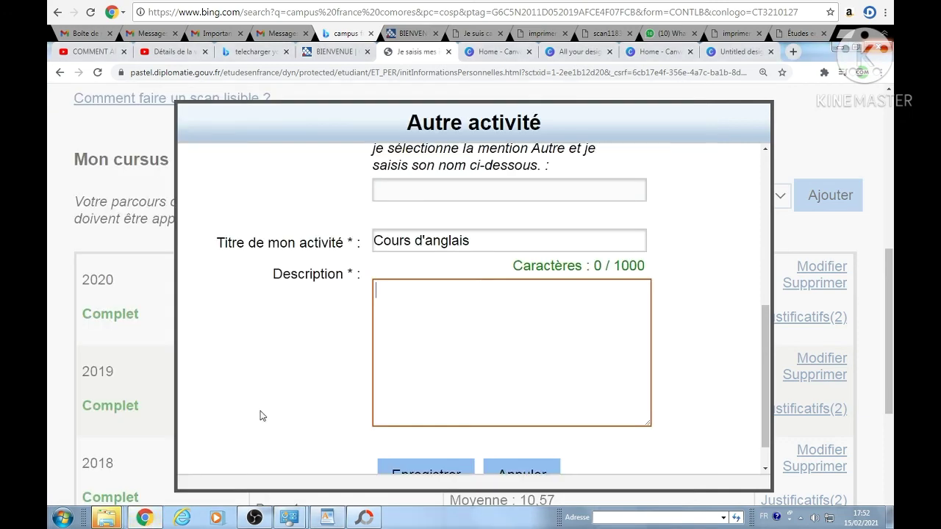
right_click(402, 303)
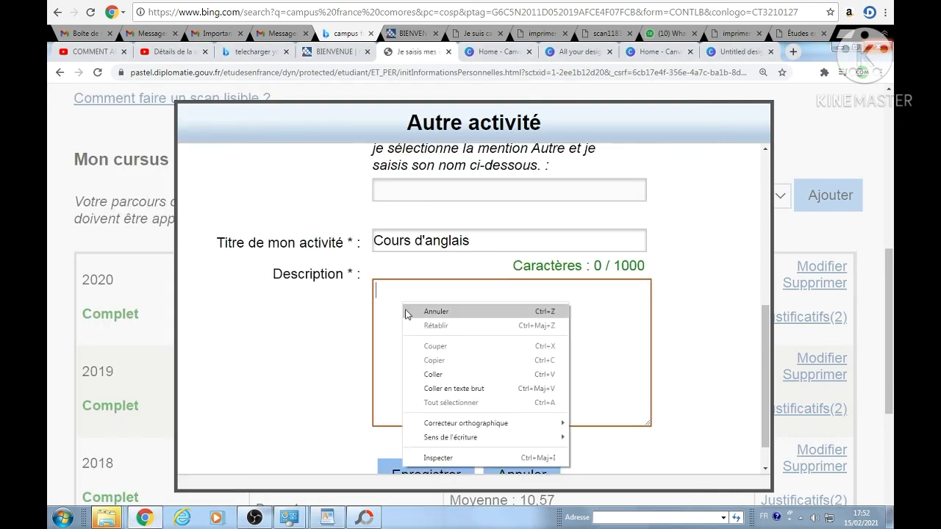
left_click(436, 374)
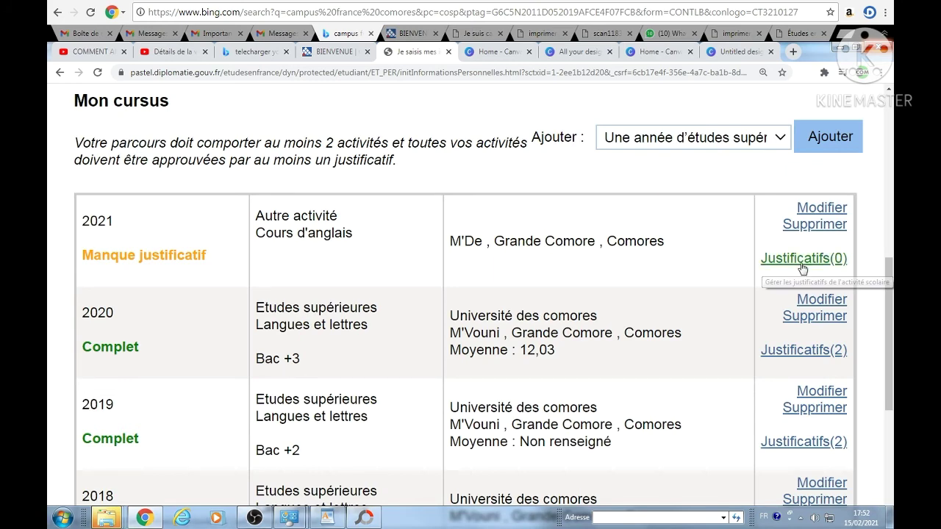
Step: Add "Certificat d'anglais2021" from the CAMPUS FRANCE\Certificats folder in Téléchargements as a supporting document for the 2021 Cours d'anglais activity
left_click(801, 264)
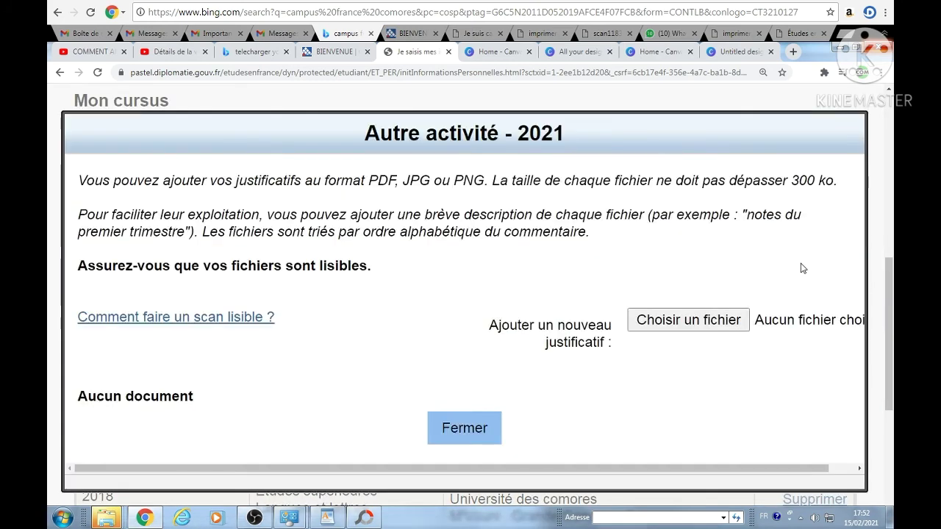
left_click(714, 319)
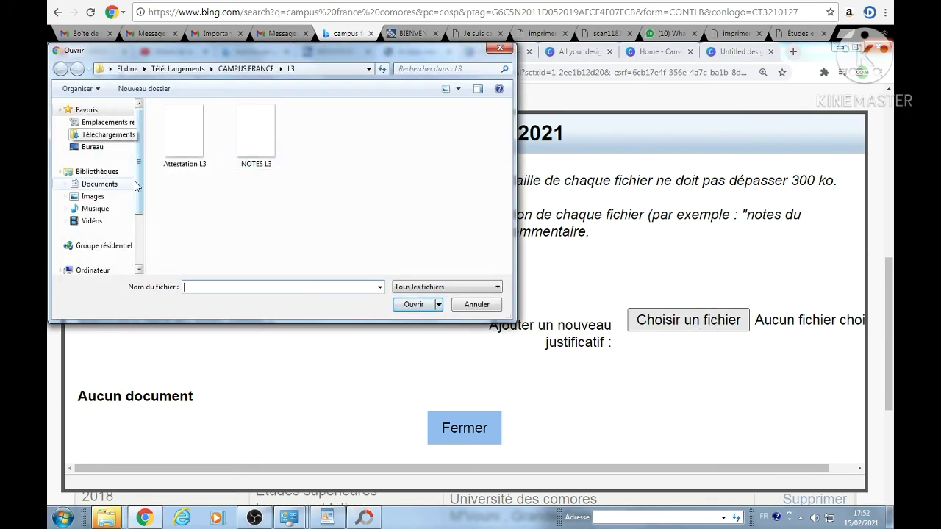
left_click(92, 135)
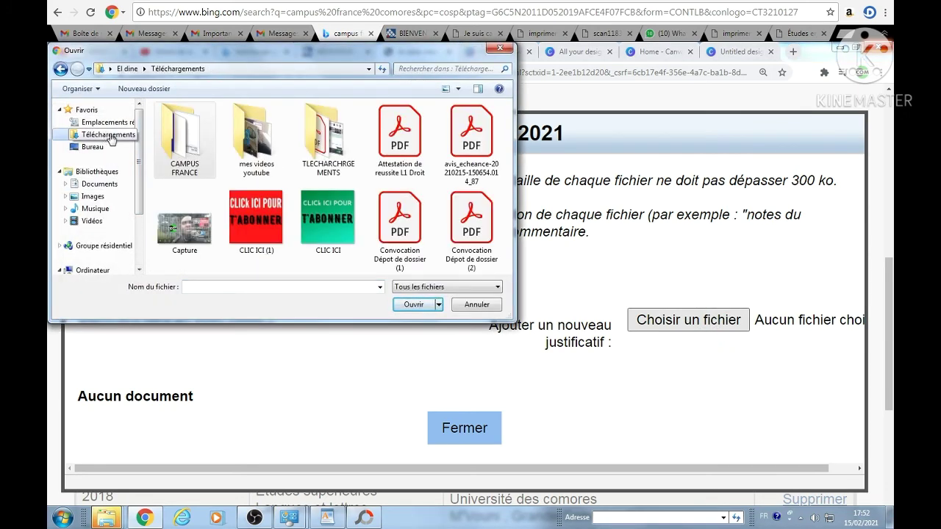
double_click(181, 160)
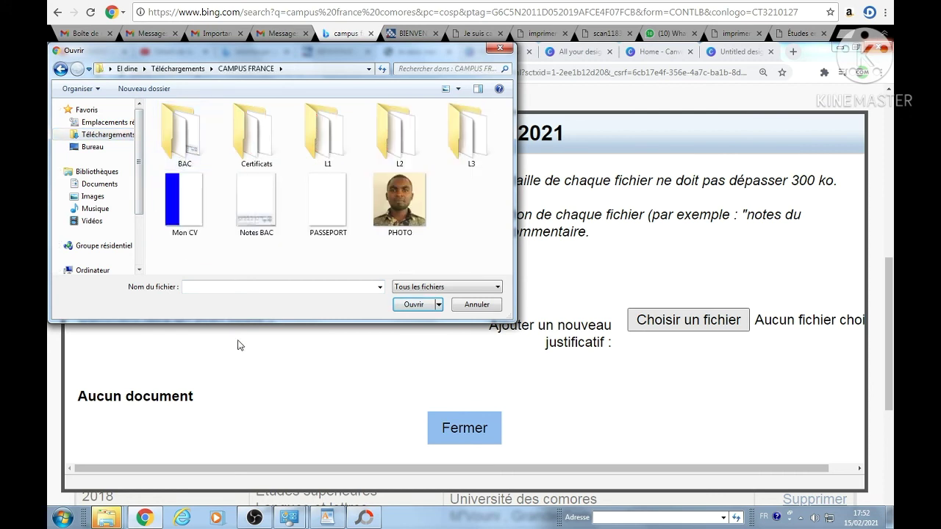
double_click(257, 149)
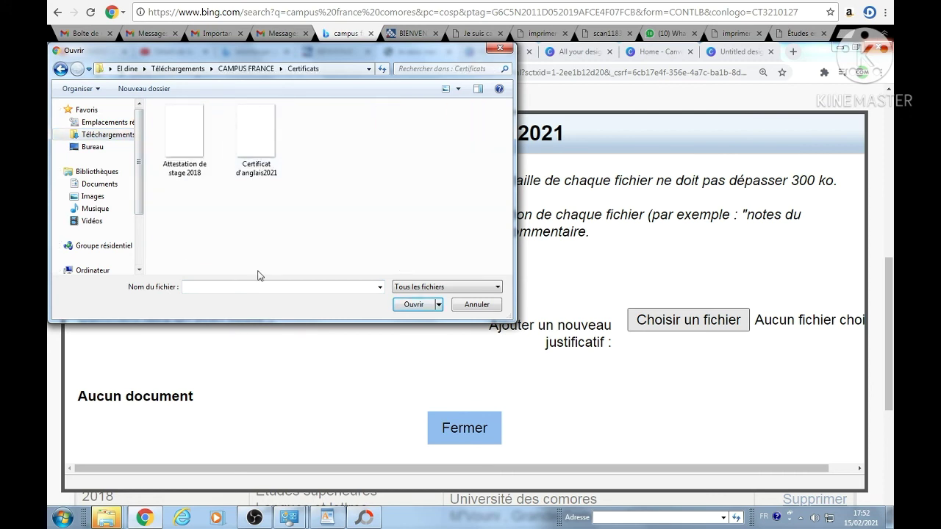
left_click(250, 155)
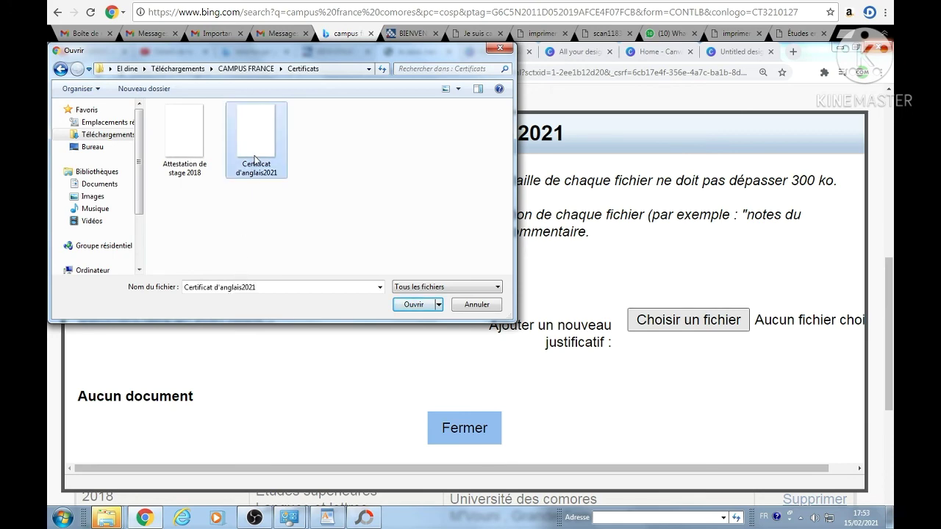
left_click(413, 308)
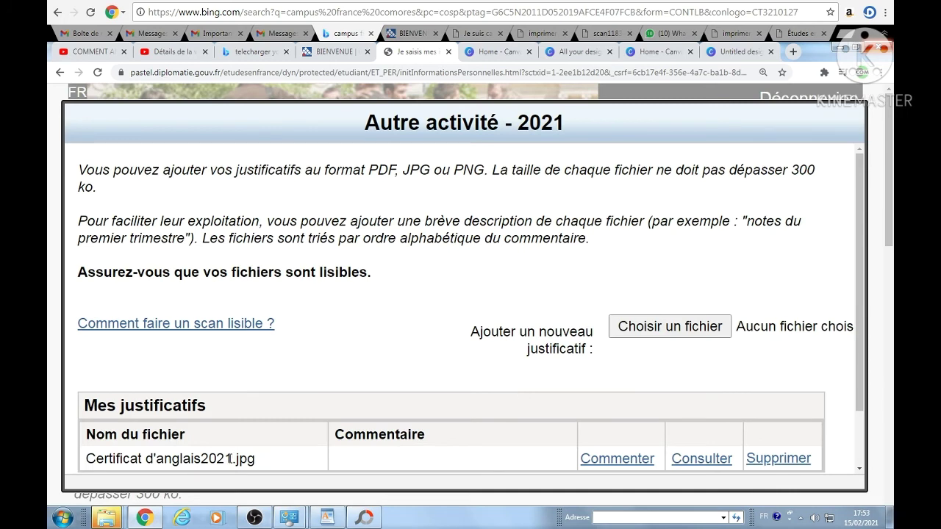
Step: Comment the Certificat d'anglais2021.jpg supporting document with its own name, "Certificat d'anglais2021", save the comment and close the supporting documents window
left_click_drag(230, 459, 85, 469)
right_click(118, 459)
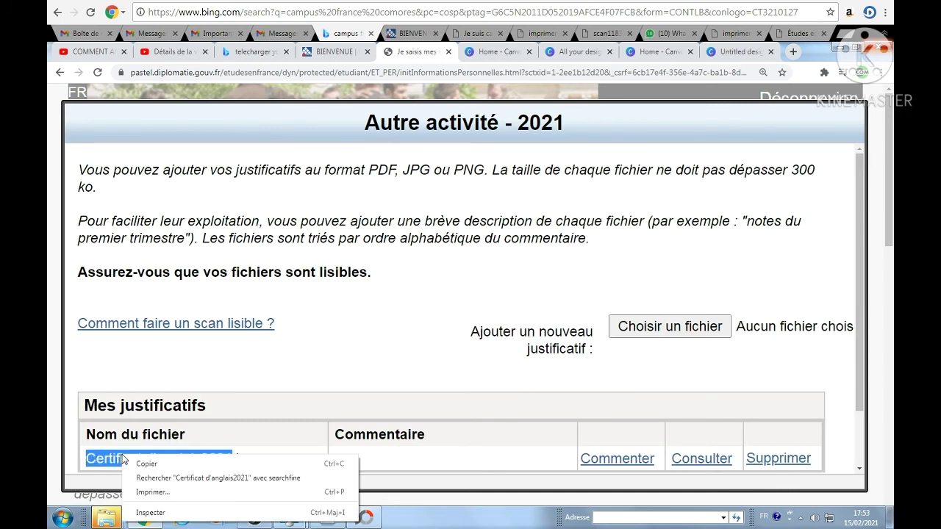
left_click(163, 463)
left_click(615, 457)
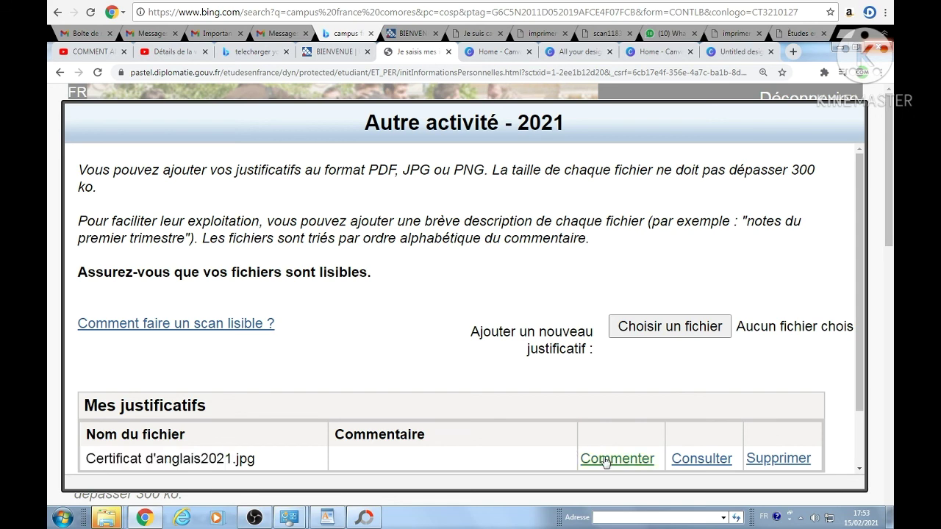
right_click(419, 462)
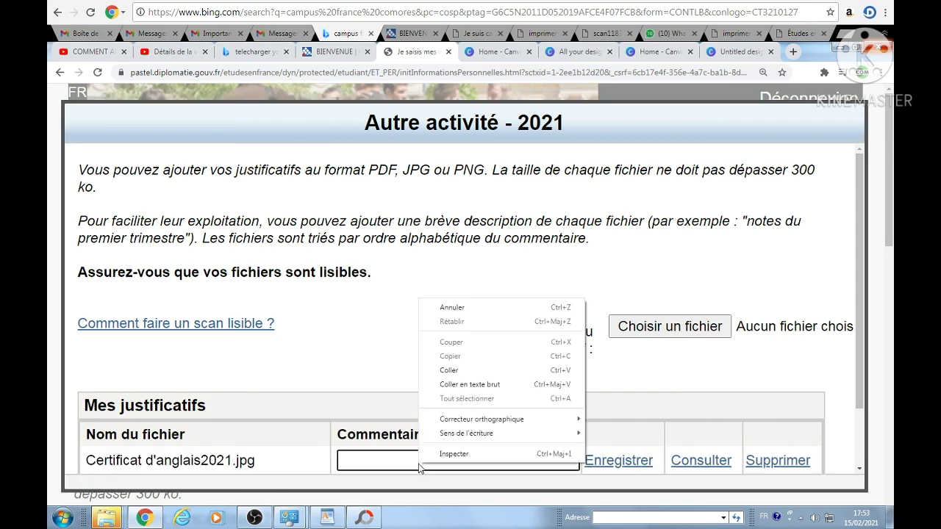
left_click(454, 372)
left_click(632, 461)
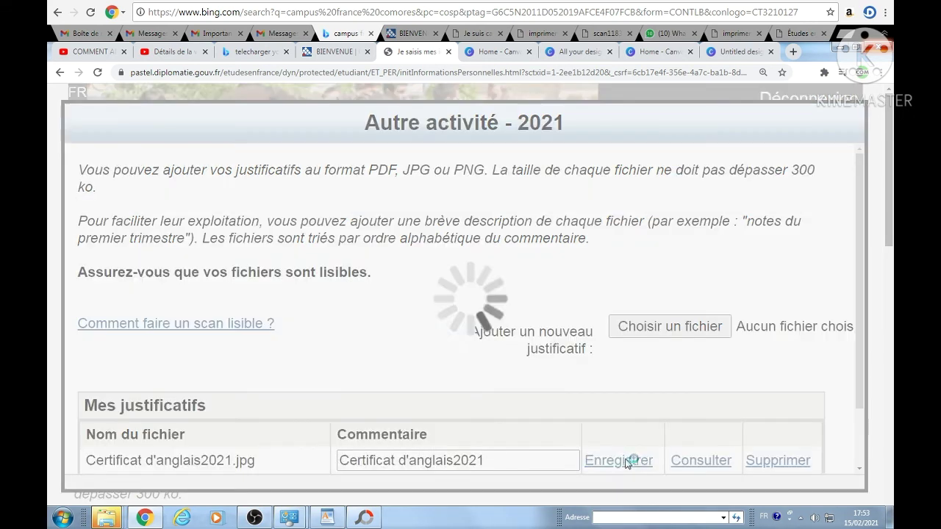
scroll(866, 211, "down", 1)
scroll(866, 211, "down", 1)
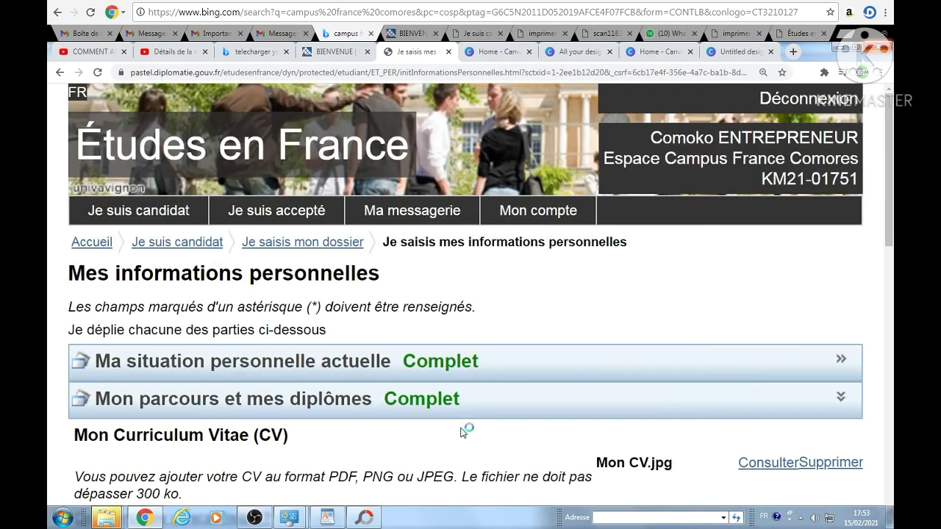
Step: Review the status and supporting documents of every Mon cursus entry from 2021 down to 2017
scroll(232, 408, "down", 10)
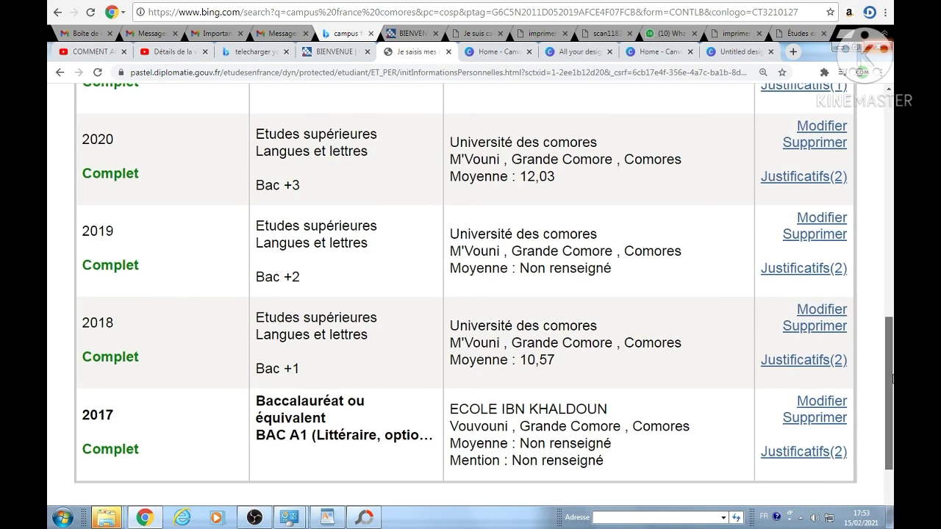
scroll(470, 294, "up", 1)
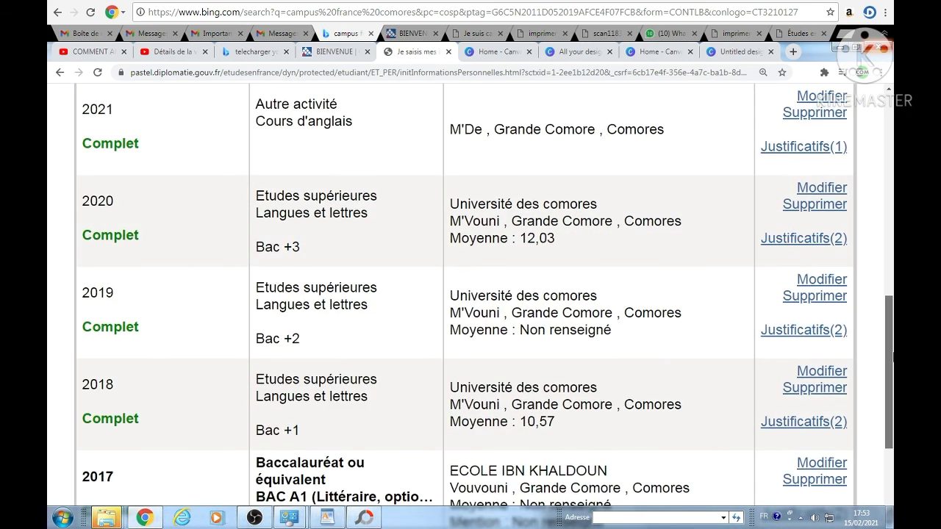
left_click_drag(893, 357, 893, 383)
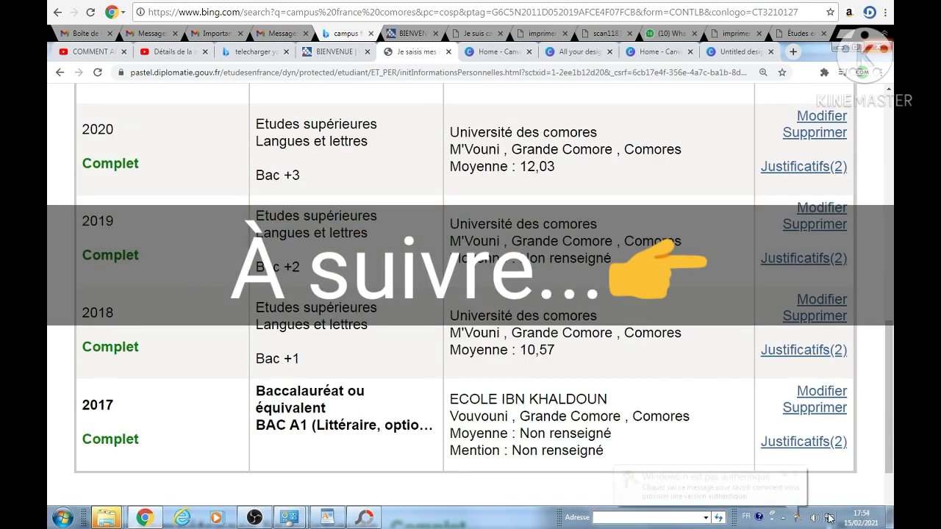